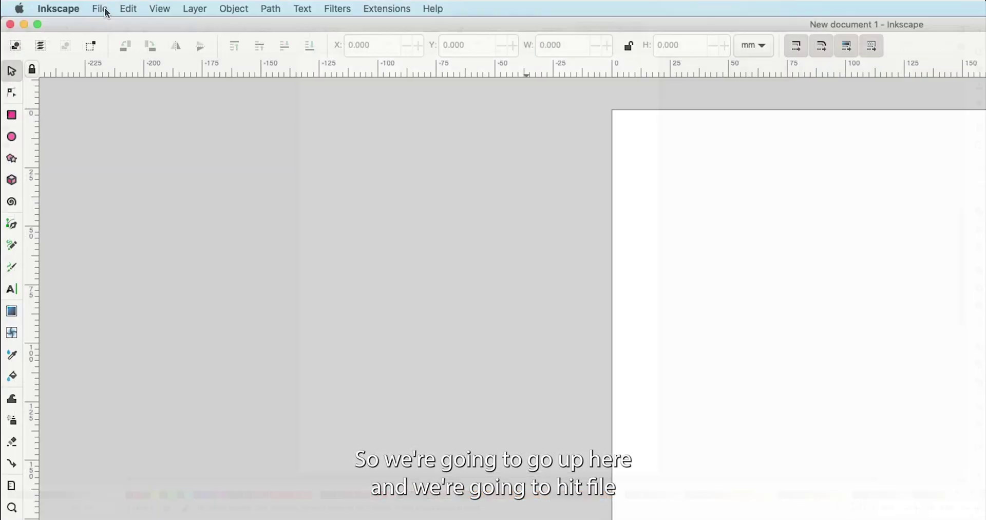
- Make the page 20 × 11 inches, with both page and display units in inches
click(102, 9)
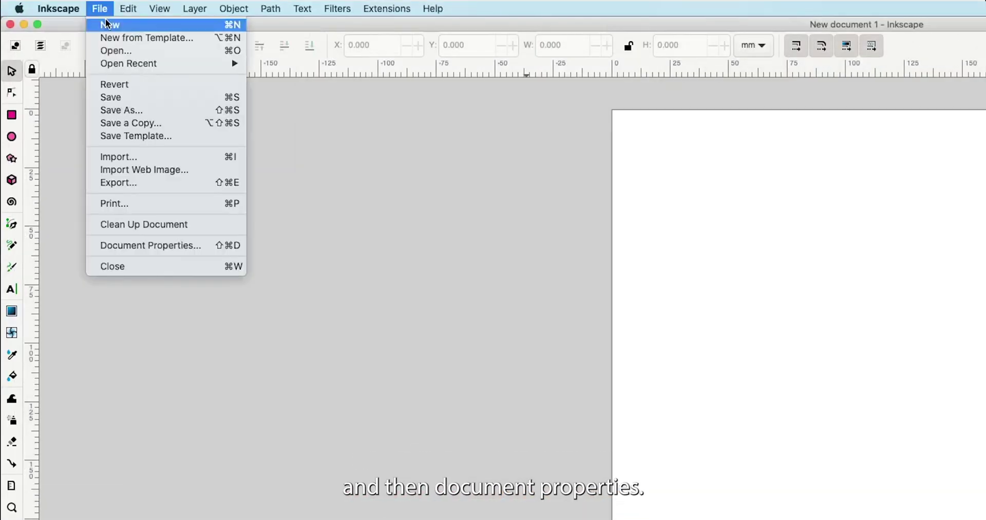
click(146, 246)
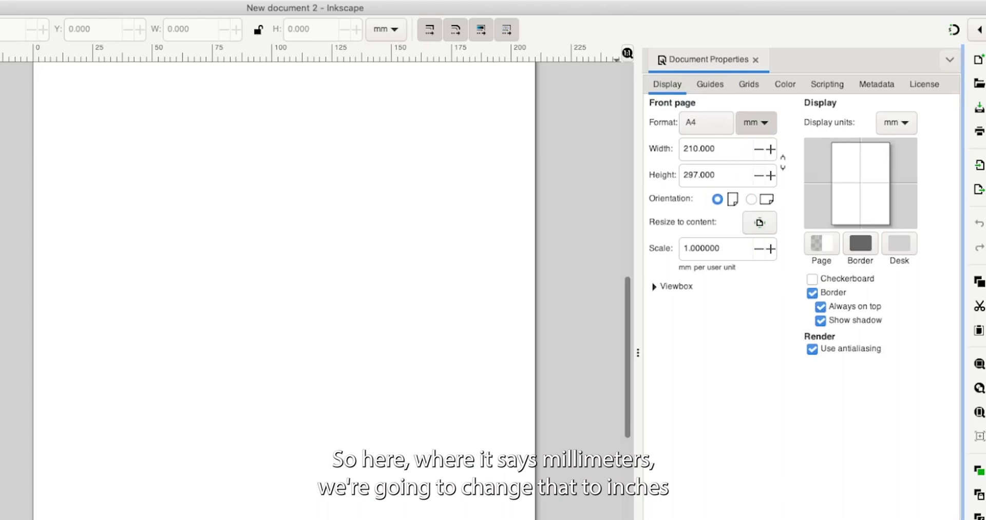
click(756, 123)
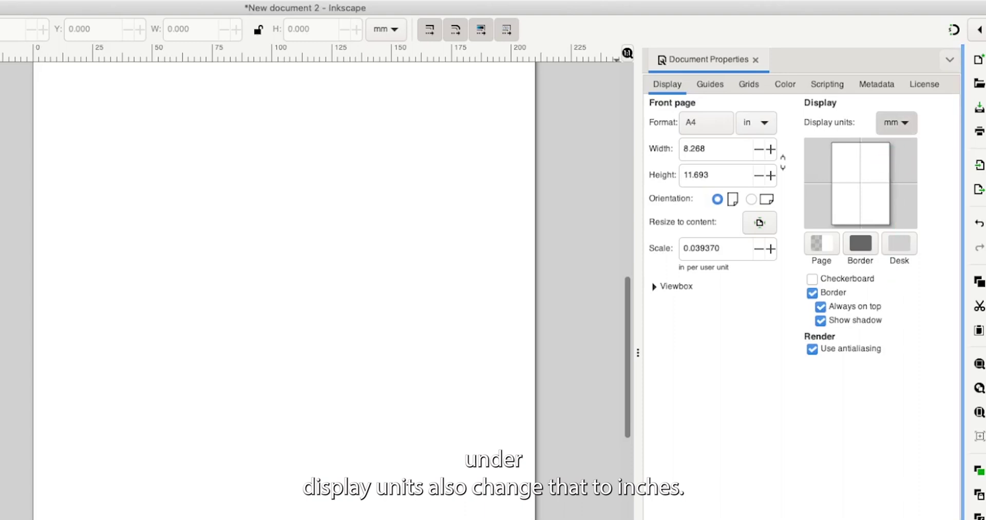
click(896, 122)
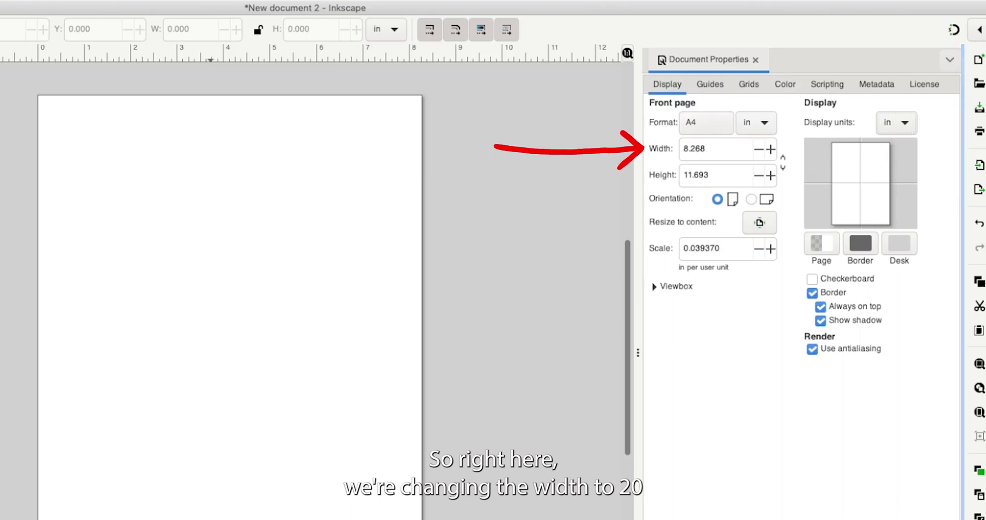
click(688, 149)
text(20)
key(Tab)
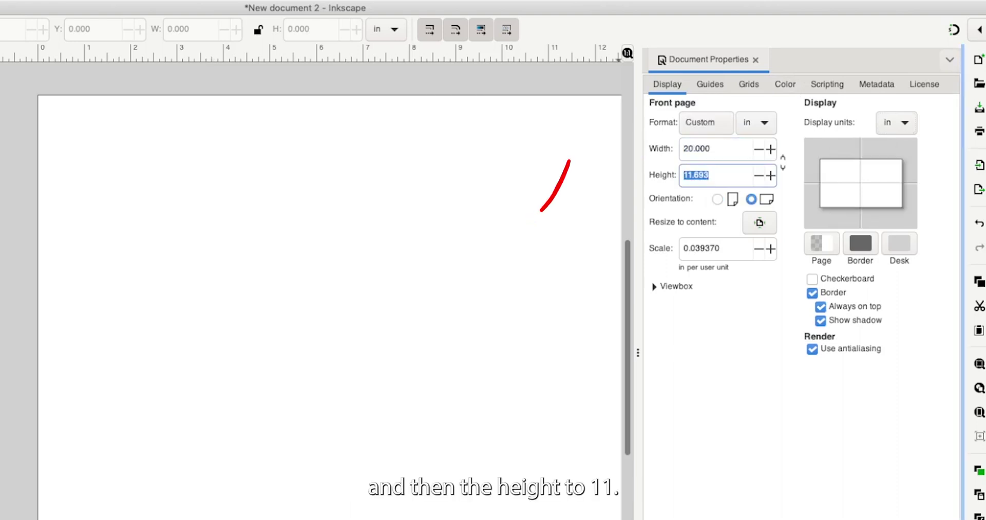
text(11)
key(Return)
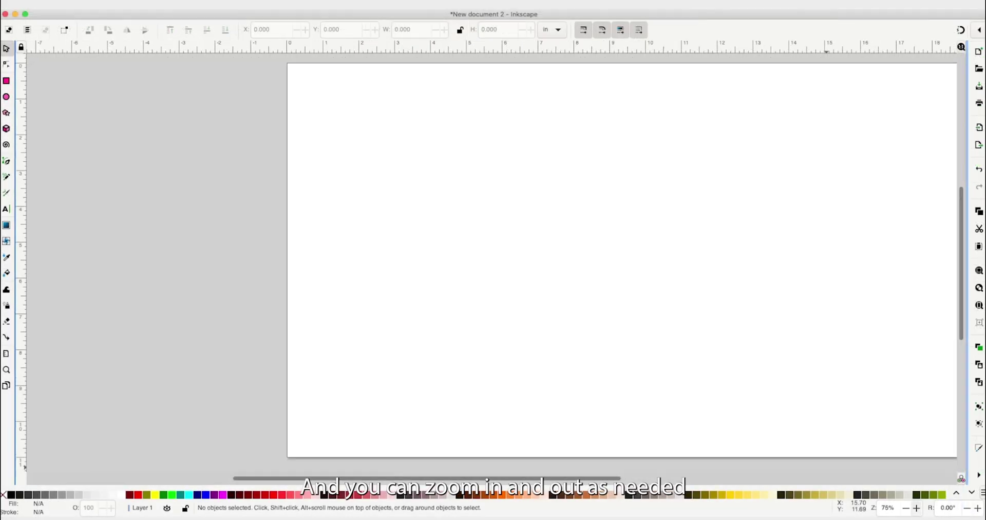
- Save the empty document as Myluggagetag.svg in Plain SVG format
scroll(622, 260, down, 1)
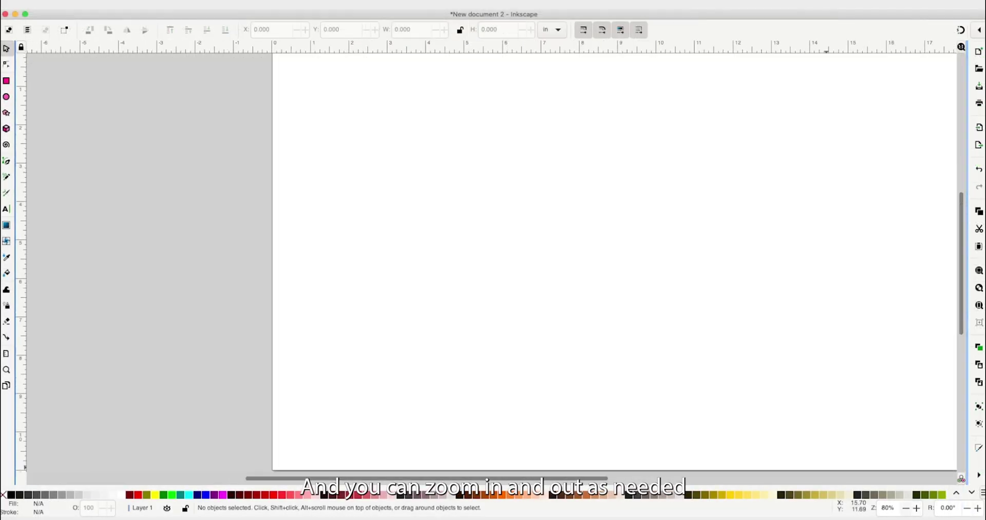
scroll(529, 256, right, 3)
scroll(529, 257, right, 3)
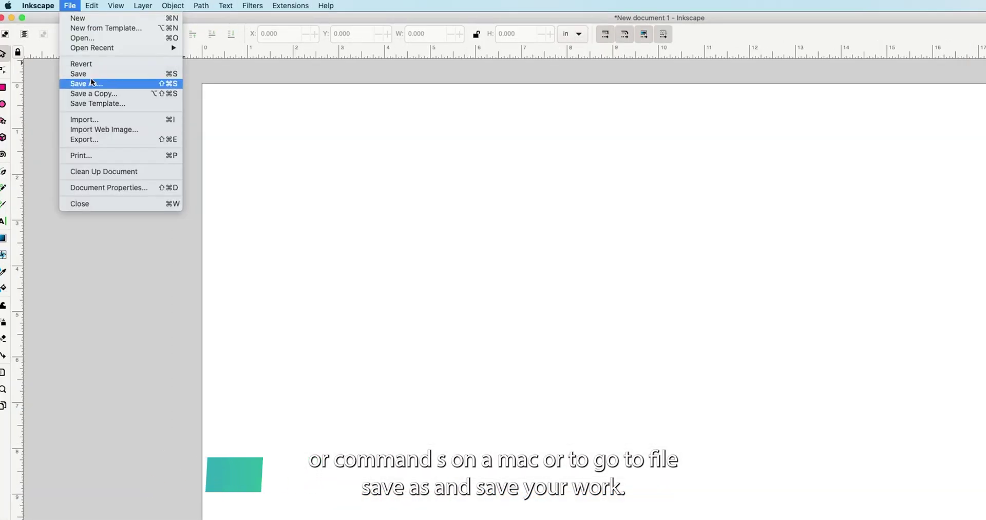
click(92, 83)
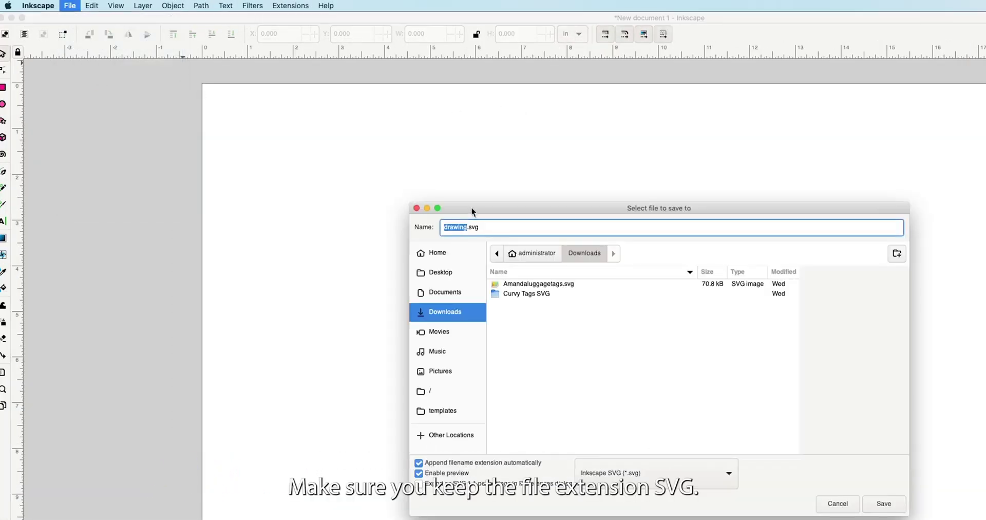
click(626, 473)
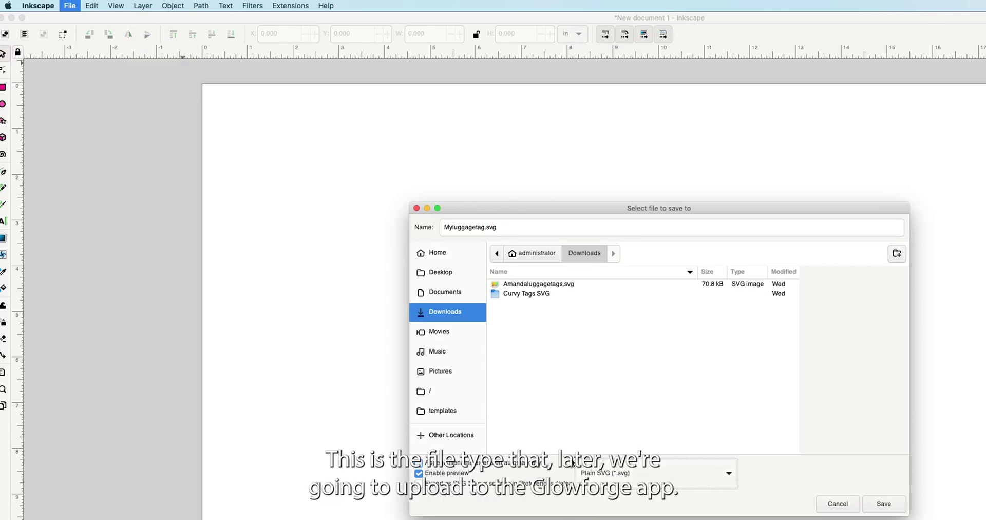
click(884, 504)
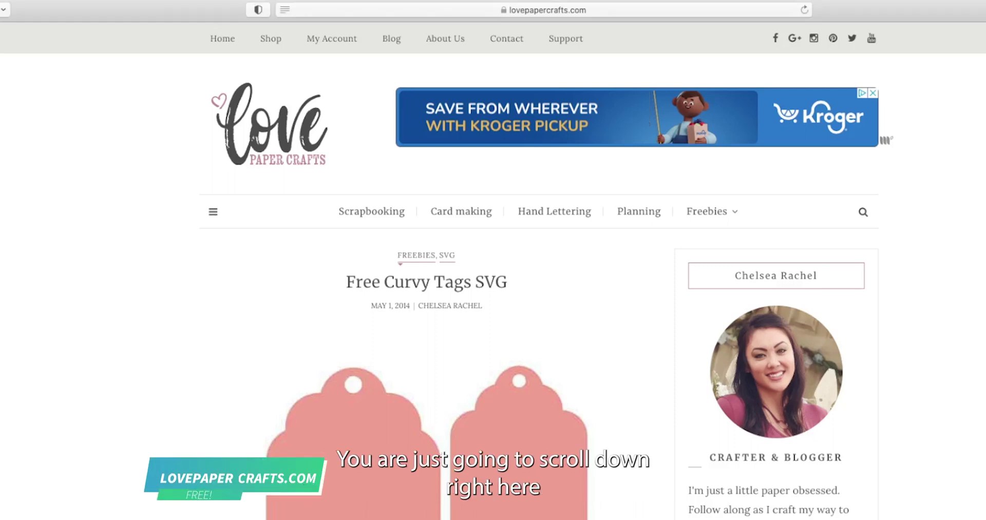
- Scroll the Free Curvy Tags SVG post down to the tag photo and download section
scroll(493, 267, down, 15)
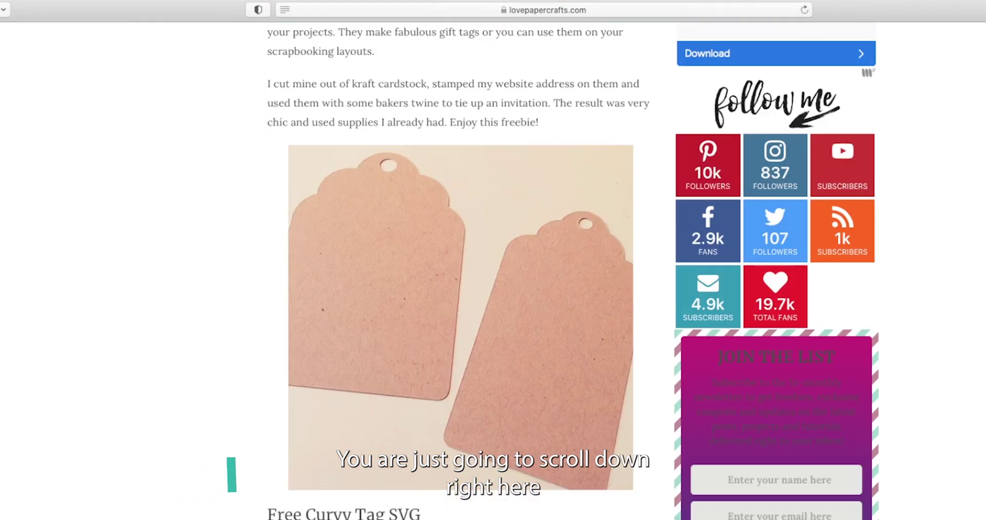
scroll(458, 257, down, 8)
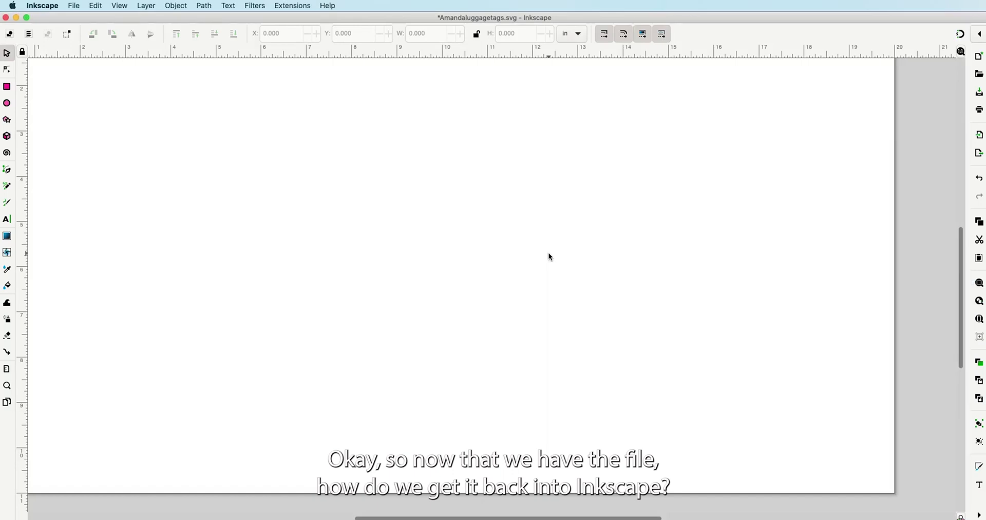
- Import curvy-tags.svg from the Curvy Tags SVG folder as editable objects
click(73, 6)
click(94, 122)
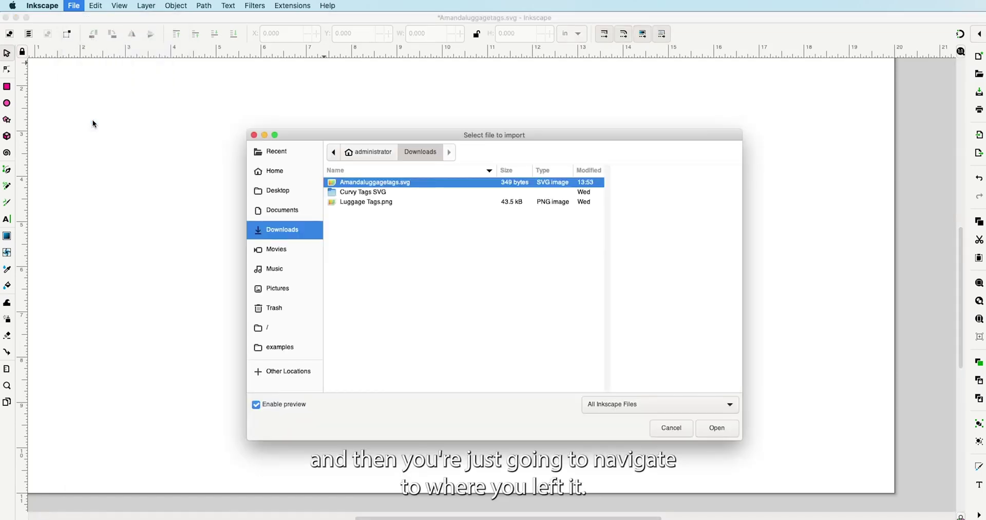
click(377, 193)
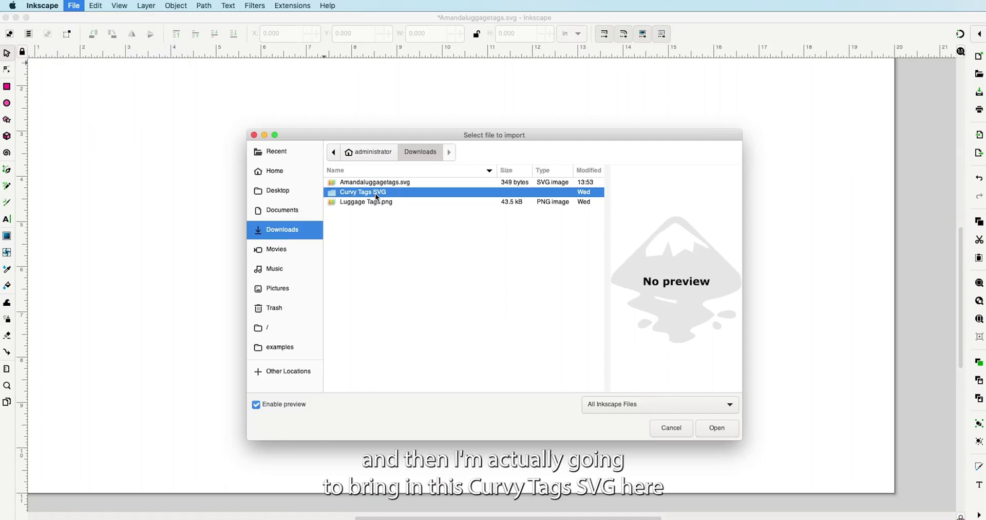
double_click(377, 194)
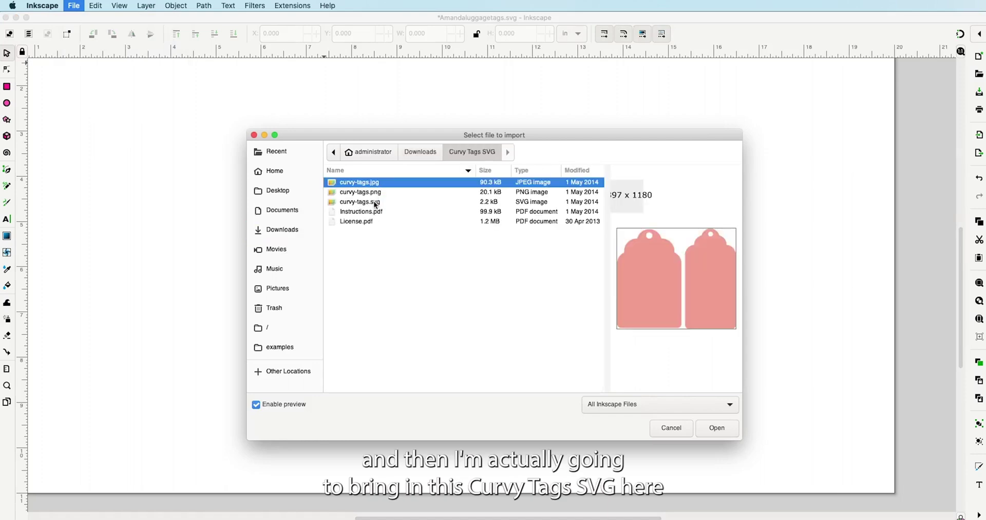
click(375, 203)
click(718, 428)
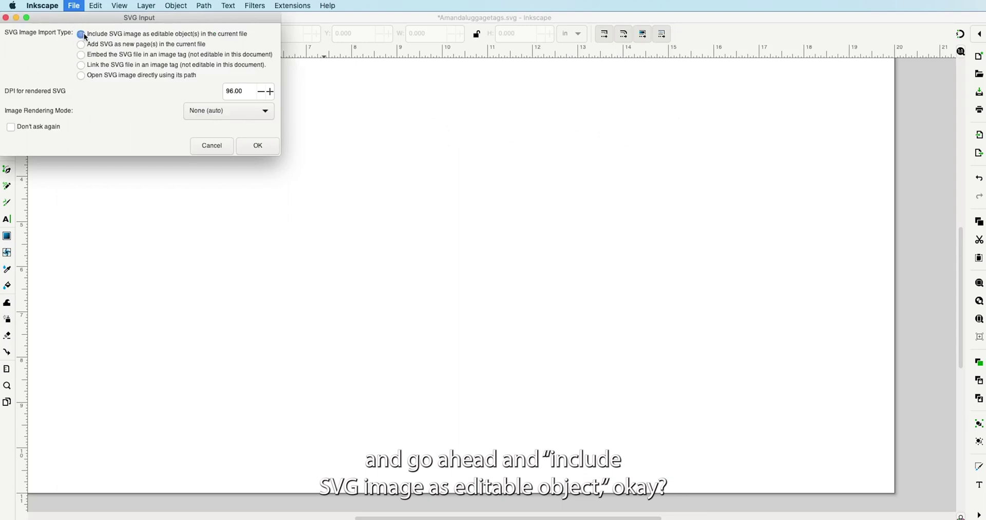
click(260, 147)
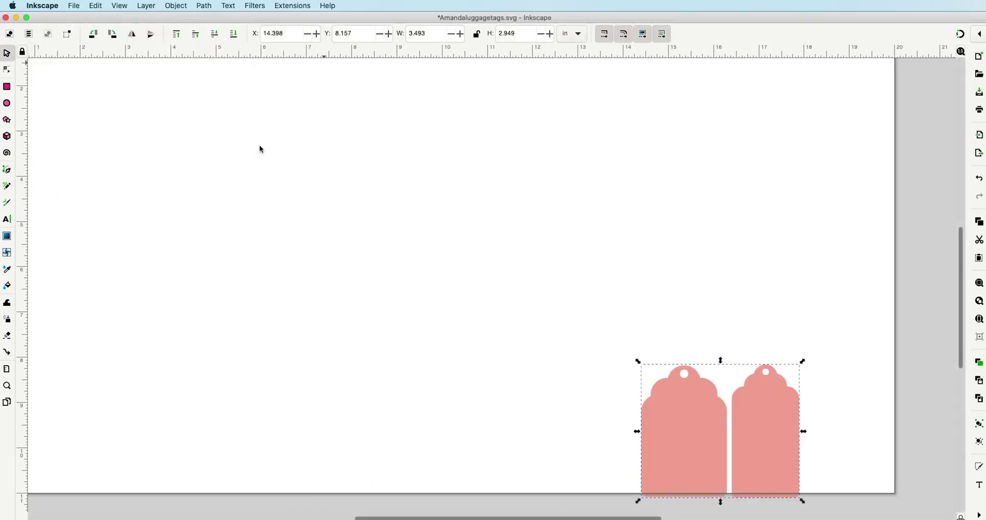
- Move the imported pink tags to the page centre and ungroup them
click(768, 431)
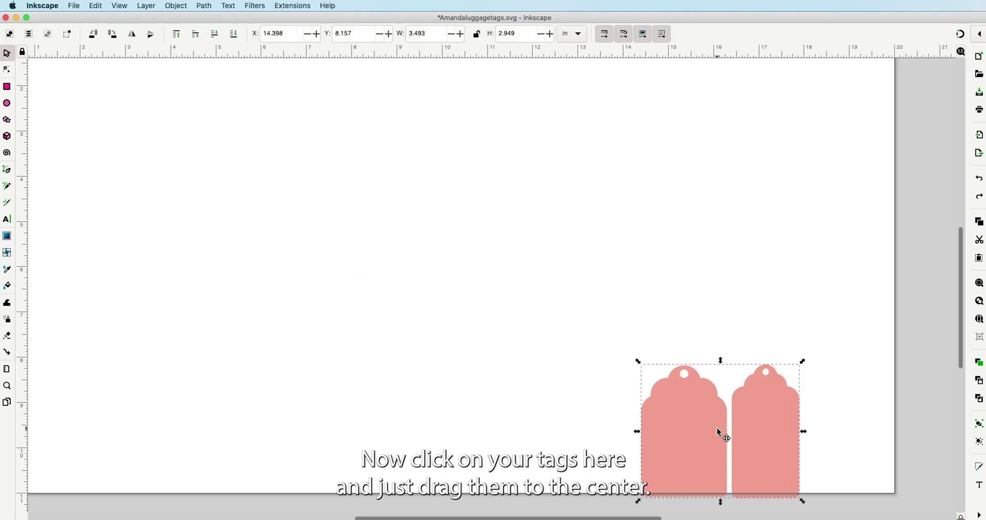
drag(718, 430, 436, 267)
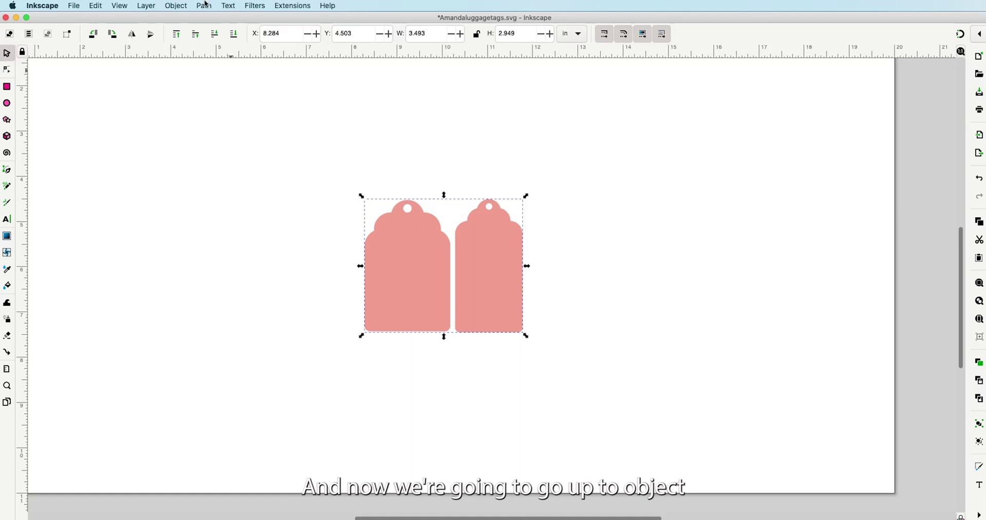
click(177, 6)
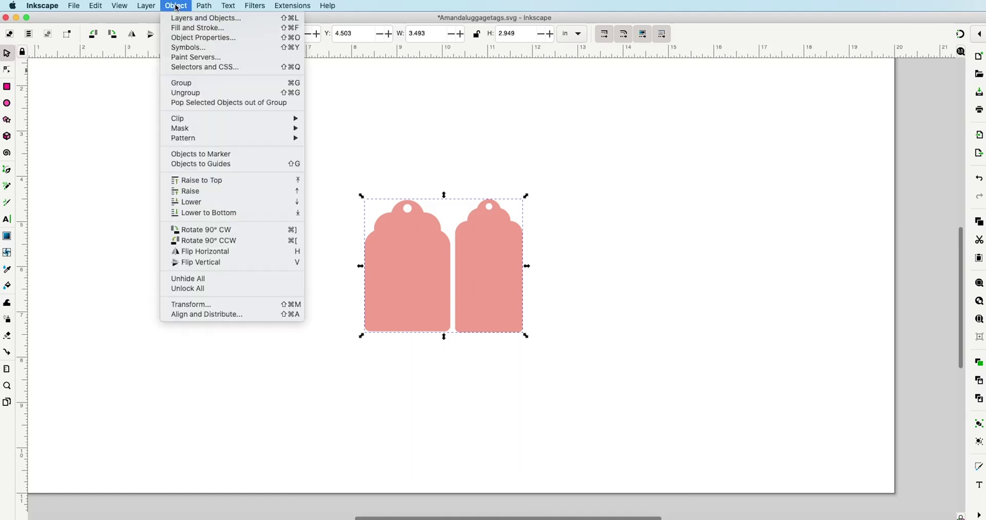
click(198, 94)
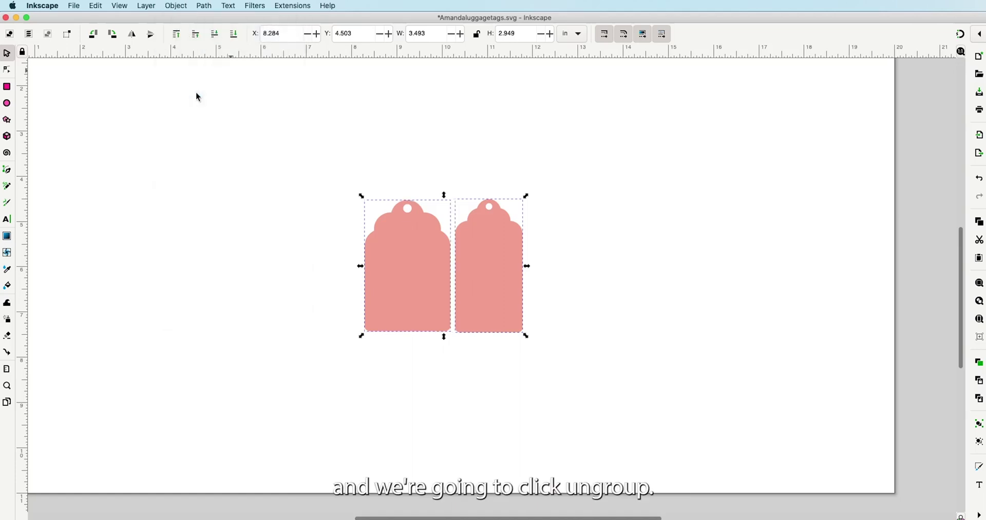
- Delete the smaller right-hand tag, keeping the left one
click(485, 264)
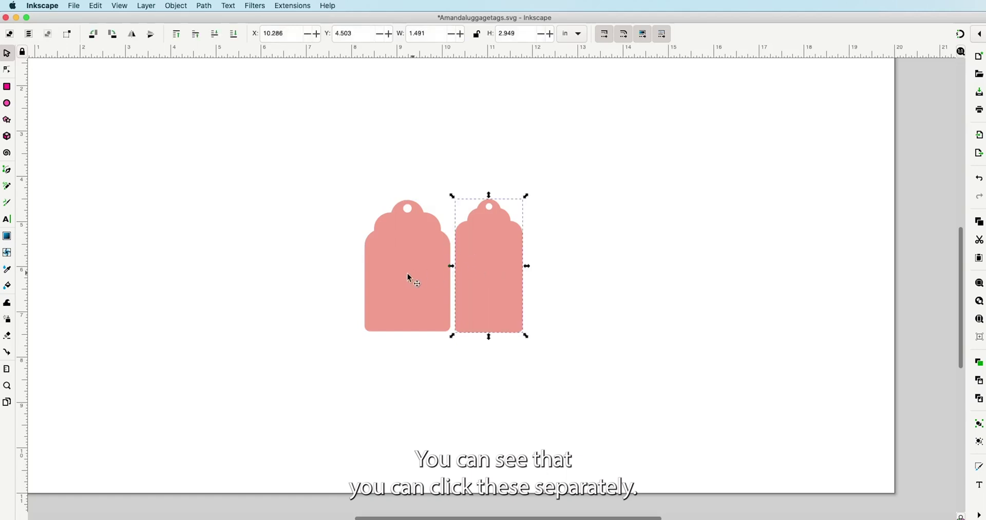
click(398, 273)
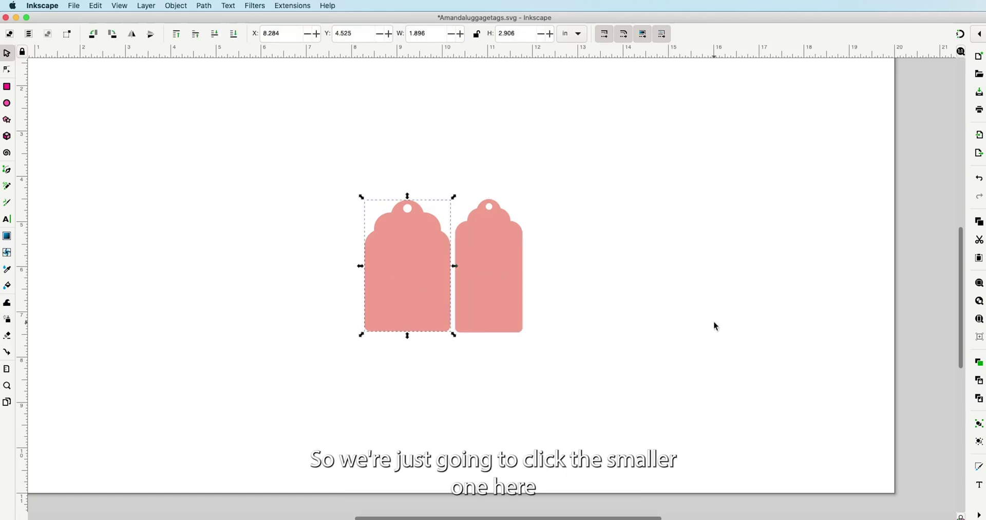
click(503, 273)
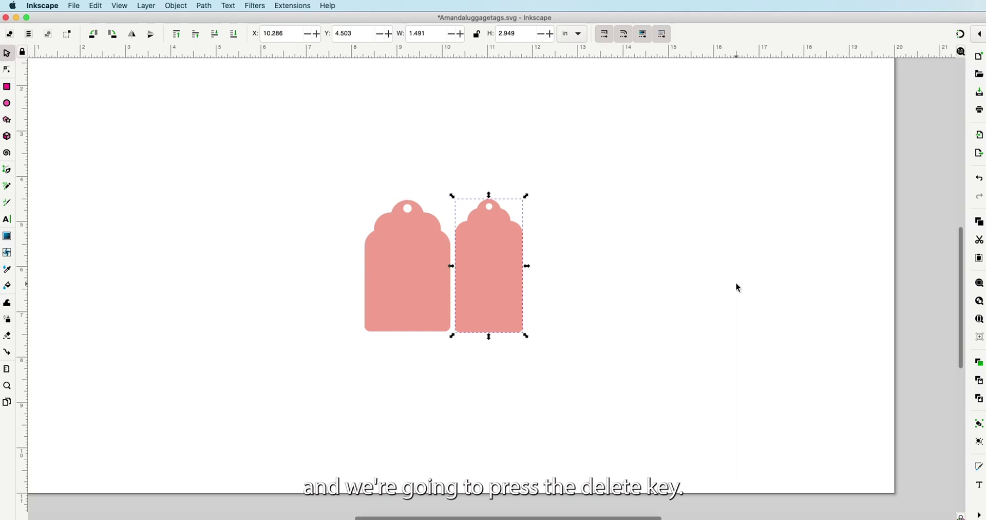
key(Delete)
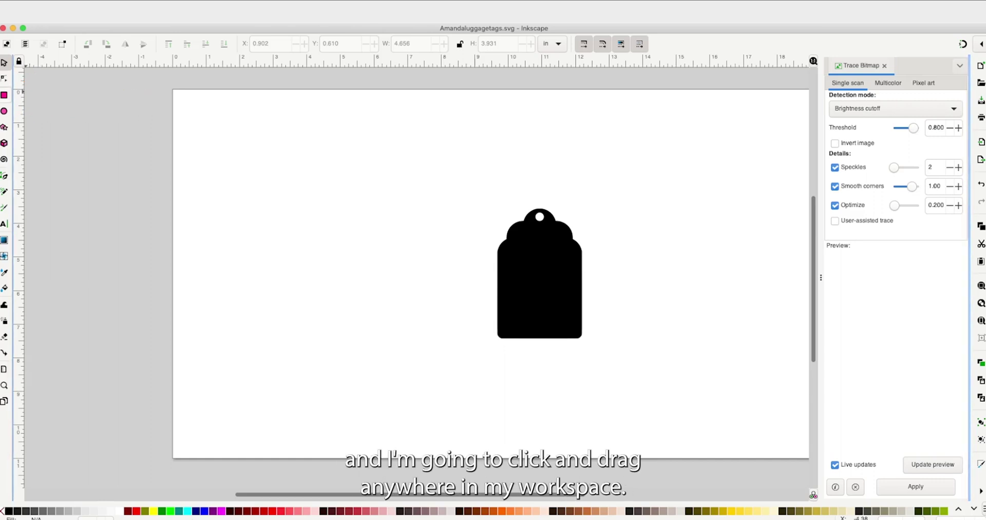
- Draw a blue rectangle left of the tag and size it 0.750 × 6 in
key(r)
drag(239, 161, 334, 347)
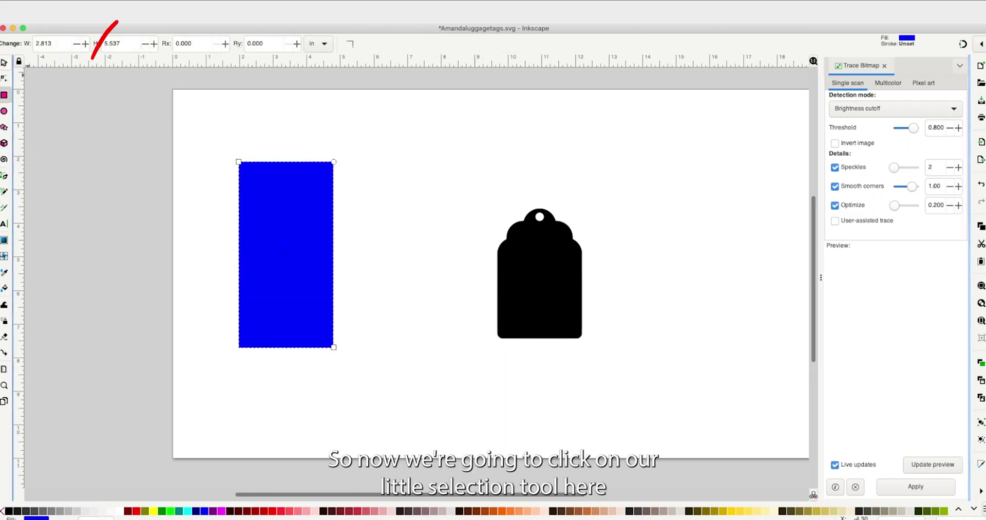
click(4, 63)
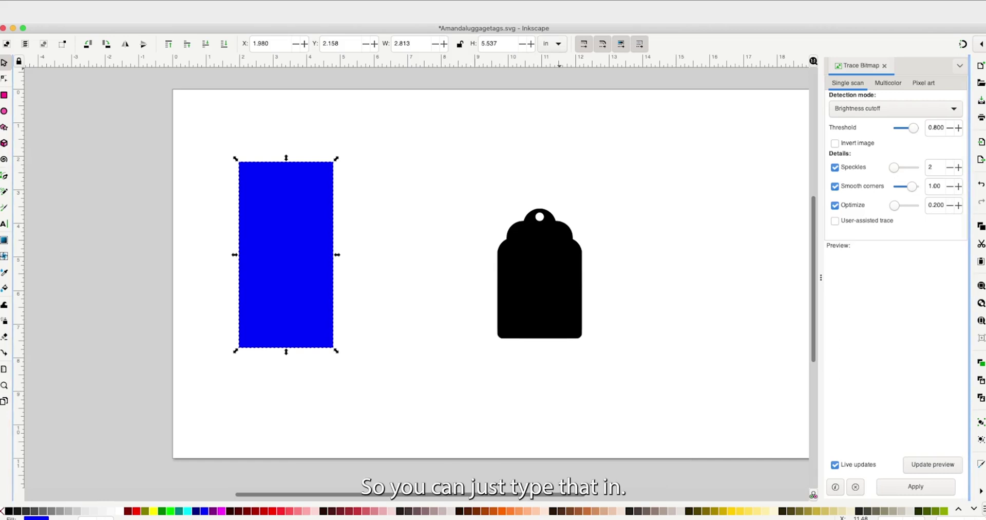
key(shift+Home)
text(0.750)
key(Return)
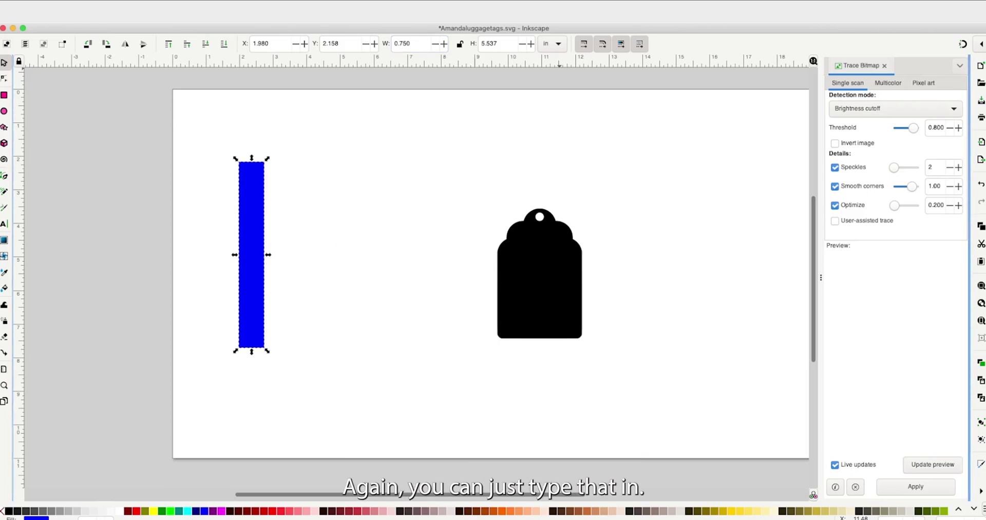
key(shift+Home)
text(6)
key(Return)
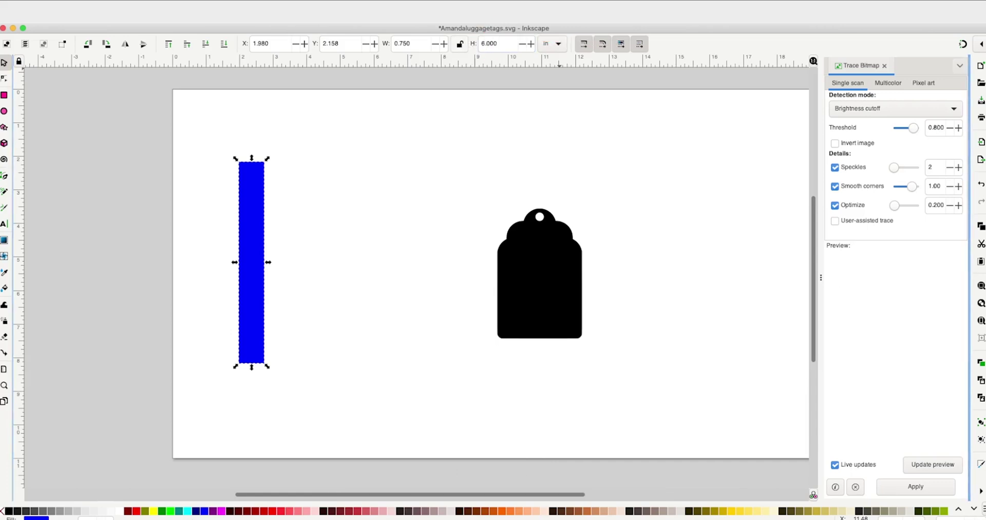
- Lock the width/height ratio and shrink the strap proportionally to about 0.67 × 5.36 in
click(460, 44)
key(Escape)
click(251, 226)
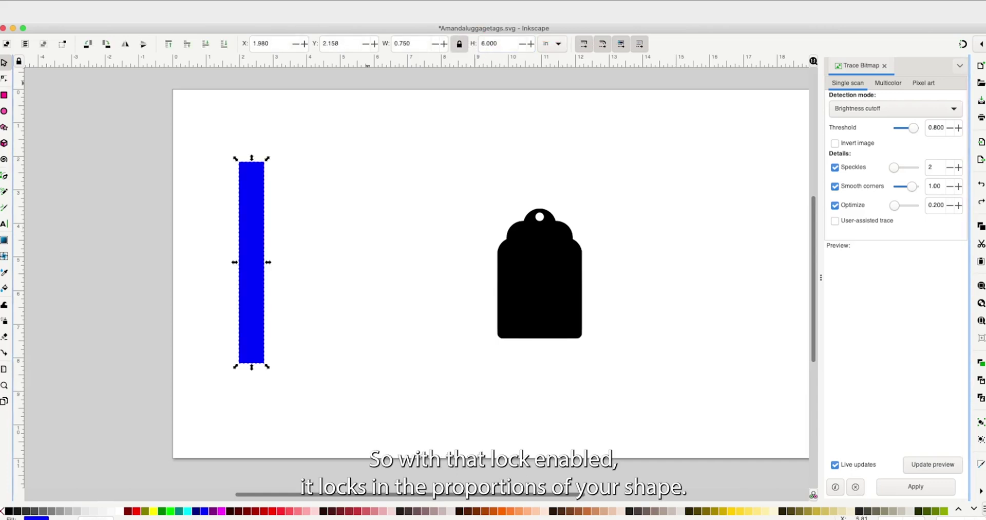
drag(267, 158, 260, 196)
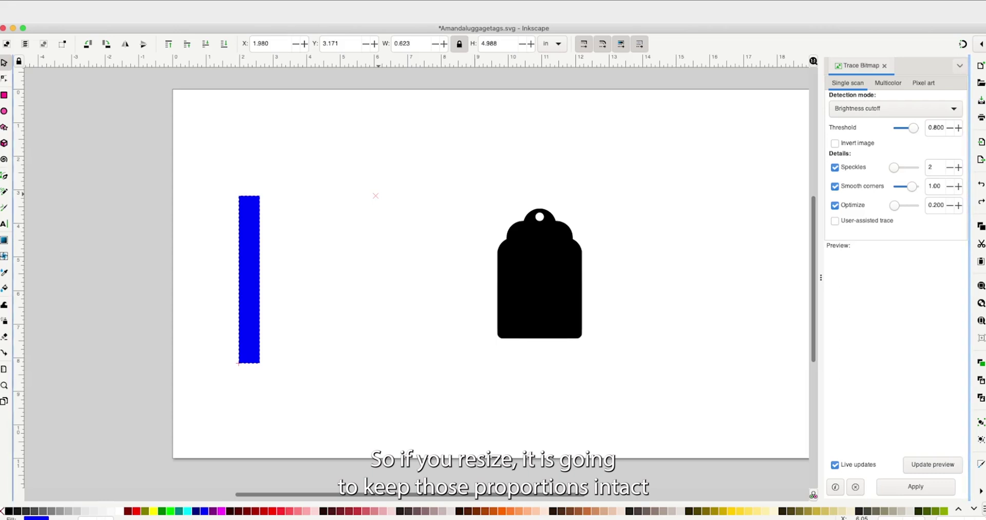
drag(259, 196, 261, 190)
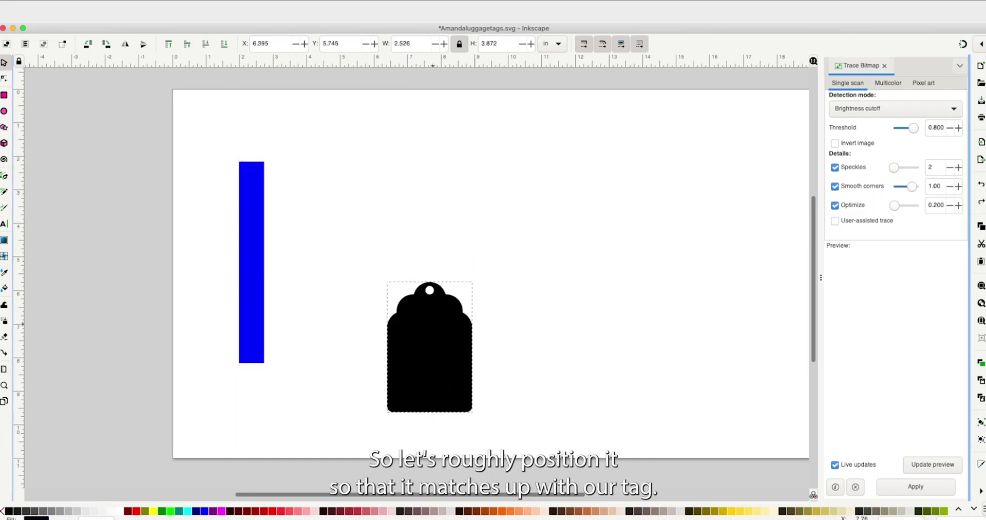
- Move the blue strap so it sits just above the tag
click(430, 354)
drag(250, 262, 429, 198)
key(Escape)
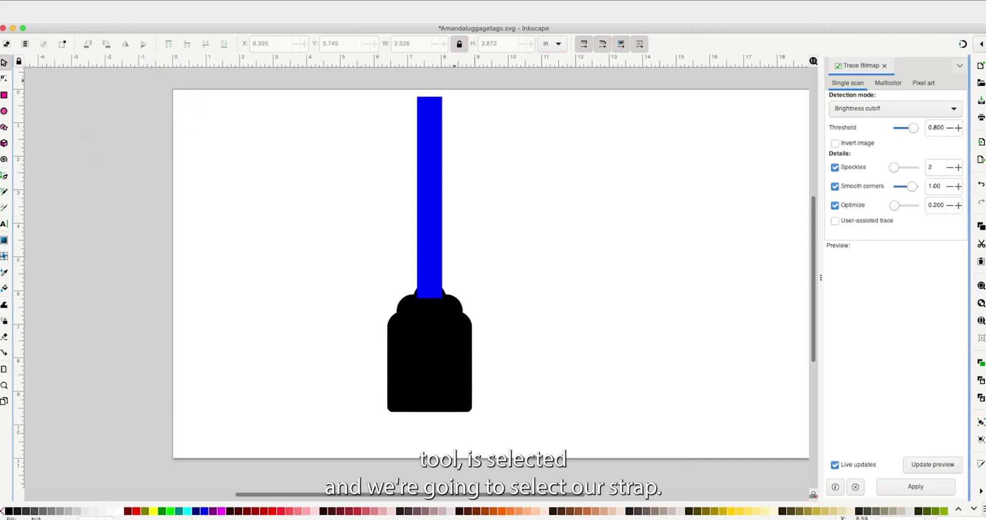
- Fill the duplicated strap with yellow and reselect it
click(429, 195)
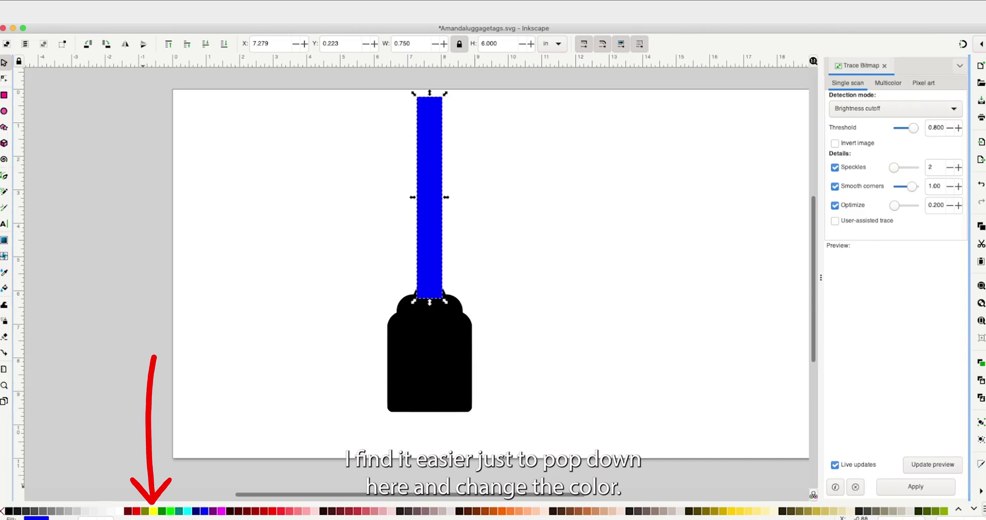
click(153, 511)
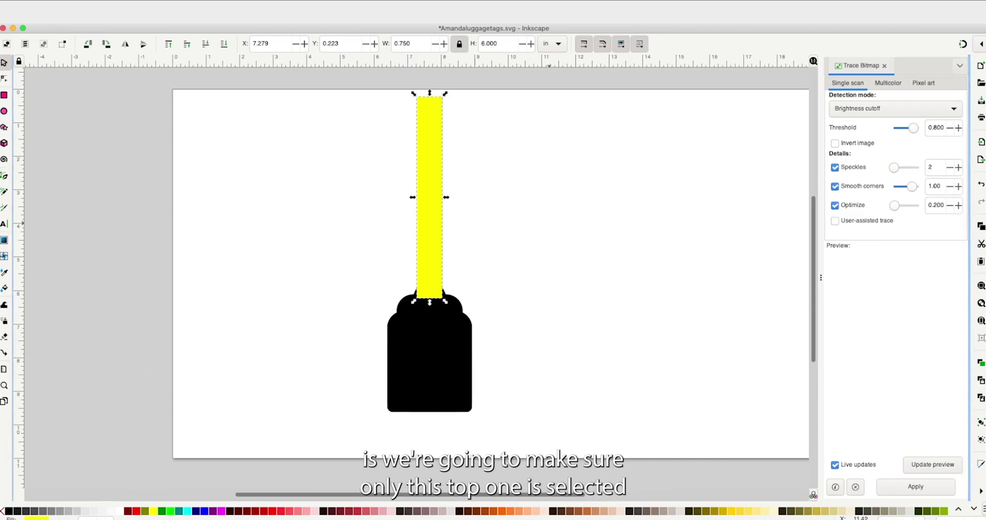
key(Escape)
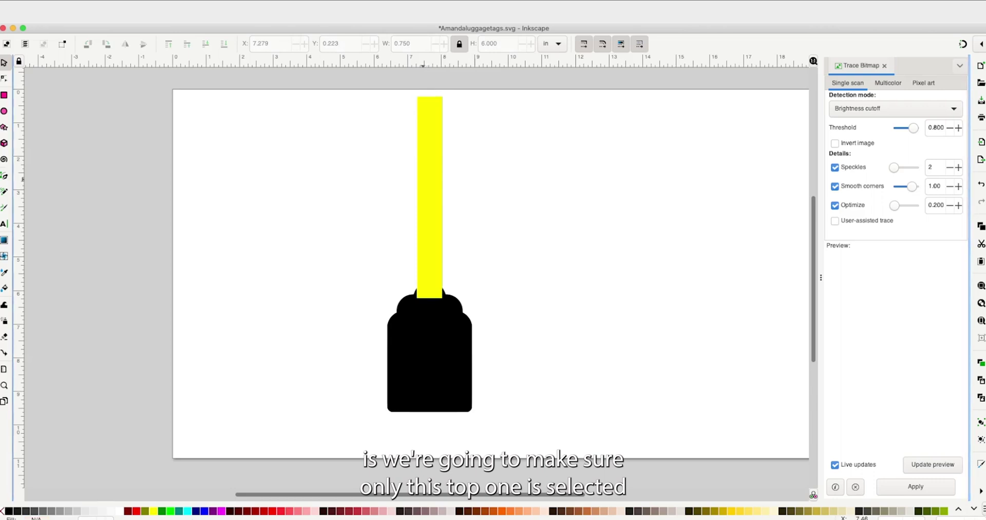
click(429, 195)
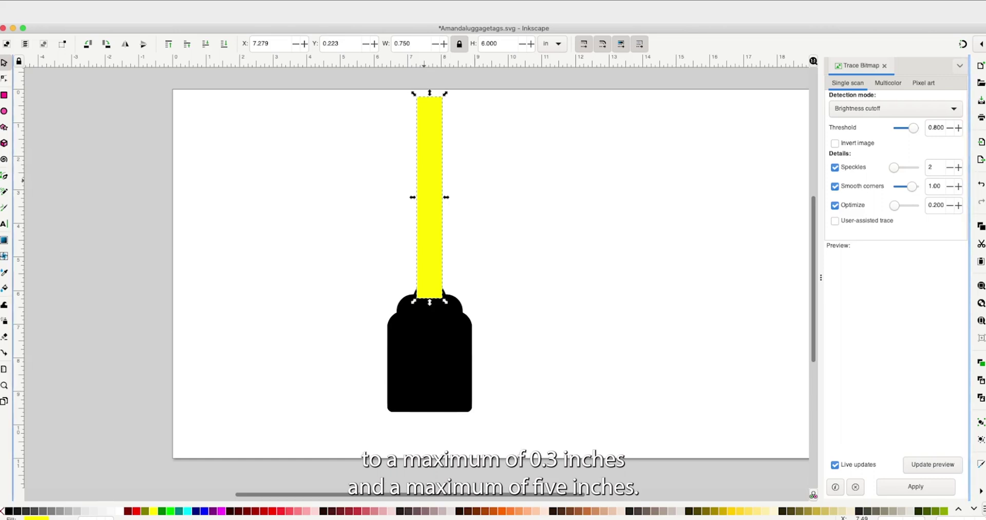
- Unlock the ratio, resize the yellow strap to 0.3 × 5 in, and move it inside the blue strap
click(459, 44)
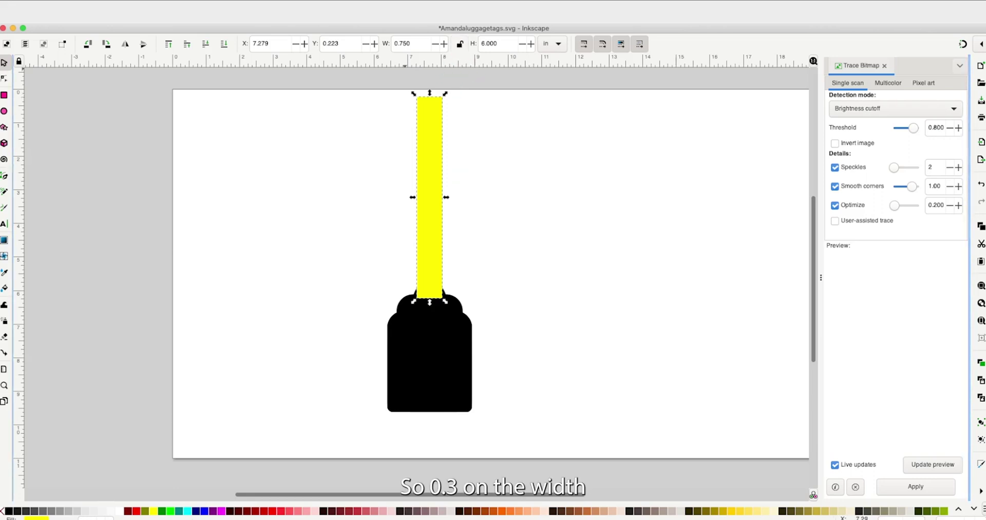
double_click(411, 44)
text(0.3)
key(Return)
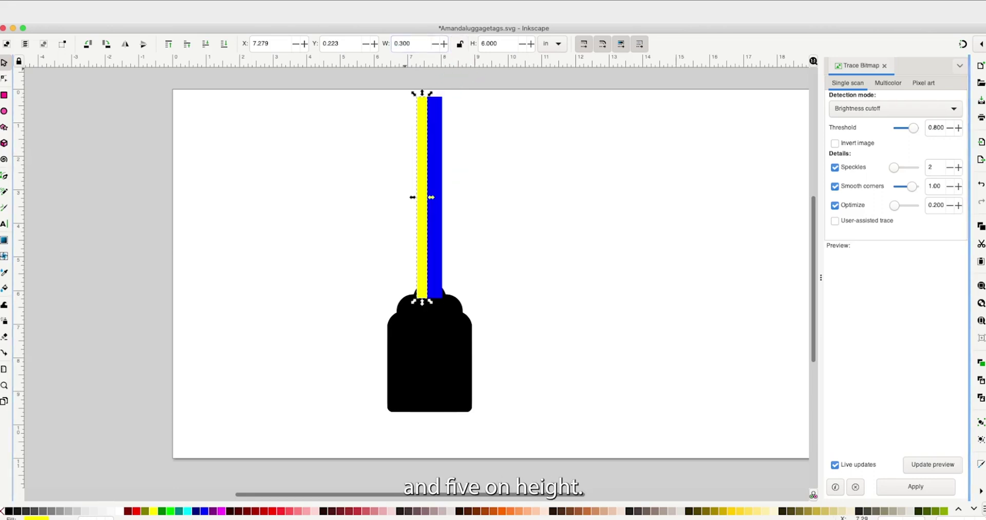
double_click(496, 44)
text(5)
key(Return)
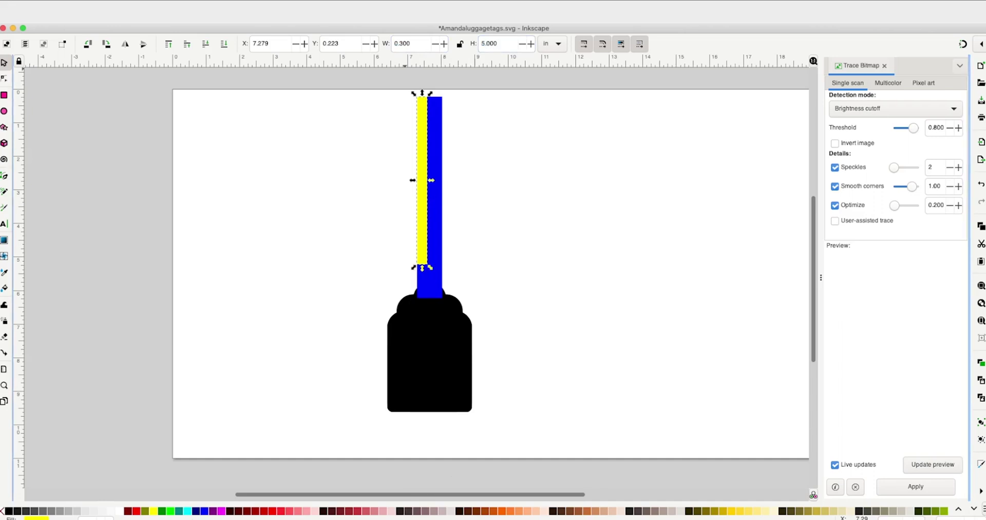
drag(422, 180, 429, 194)
key(Escape)
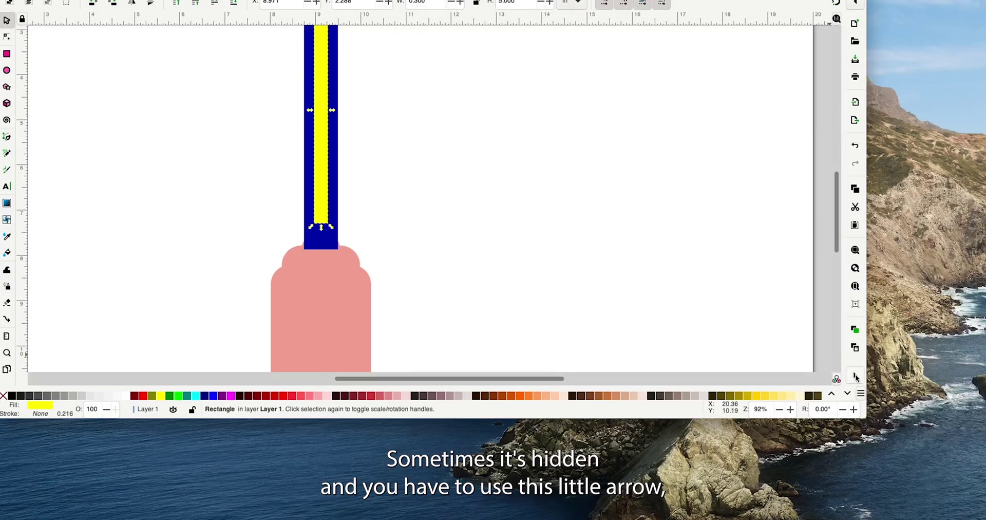
- Use Align and Distribute to centre the yellow bar on the blue strap horizontally and vertically
click(855, 377)
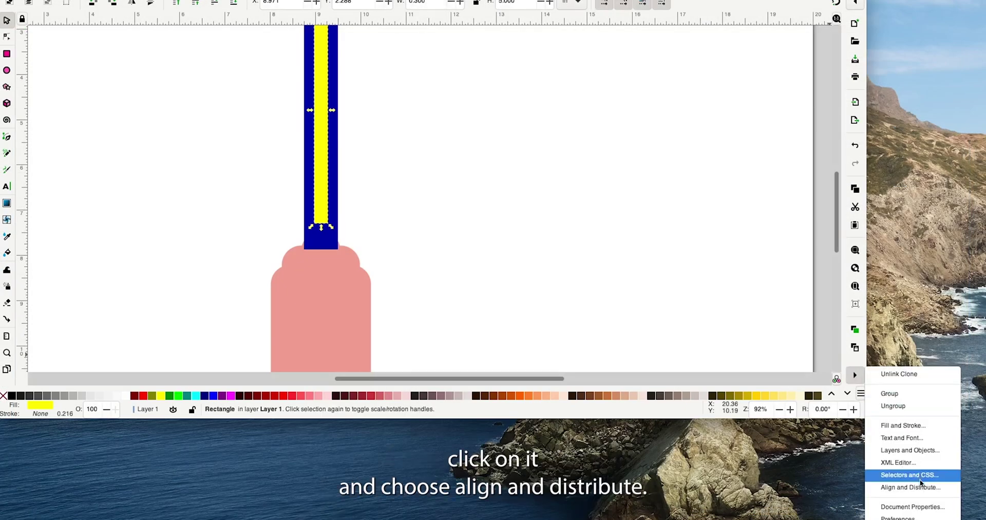
click(919, 487)
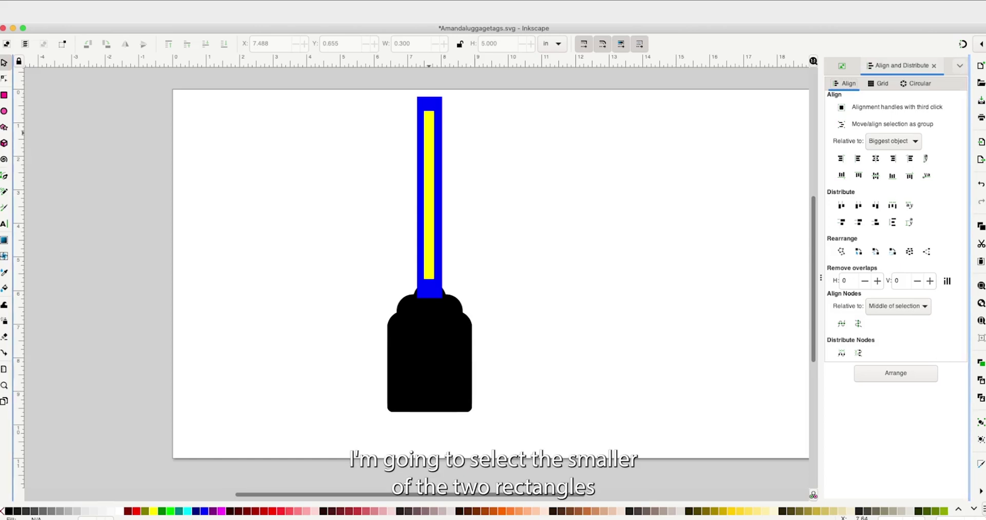
click(429, 195)
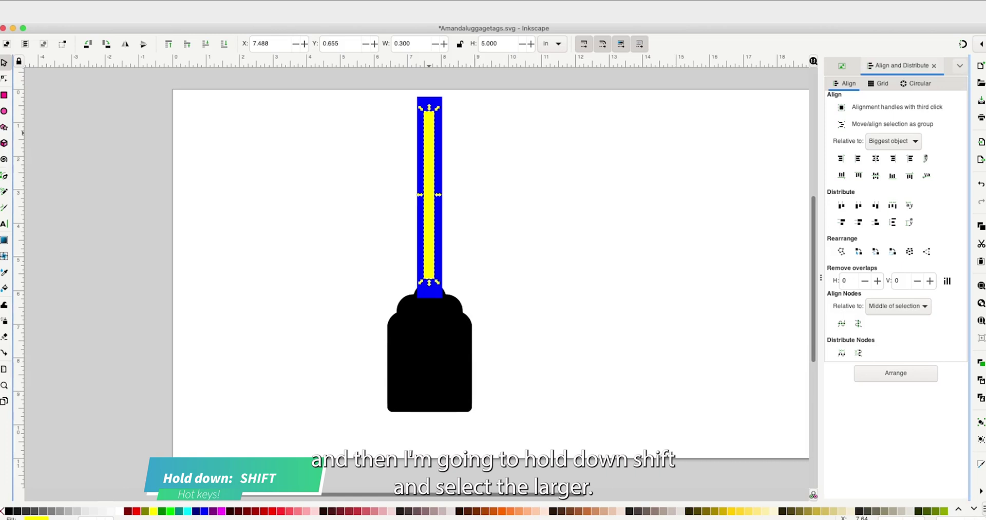
shift+click(436, 101)
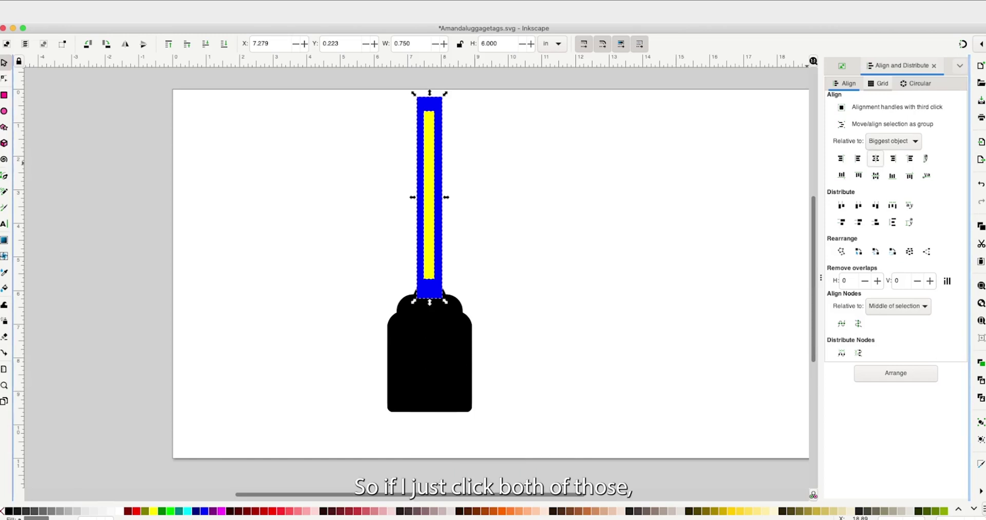
click(875, 158)
click(876, 175)
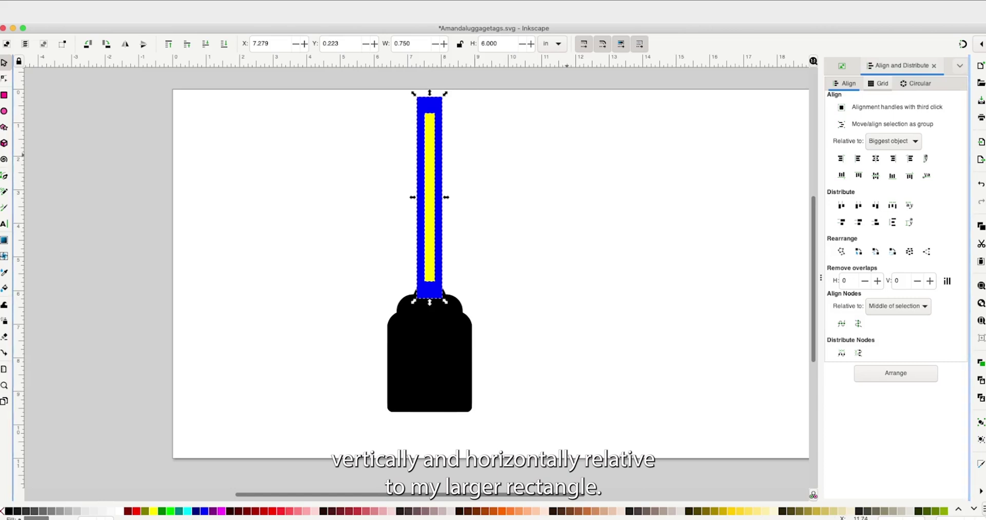
key(Escape)
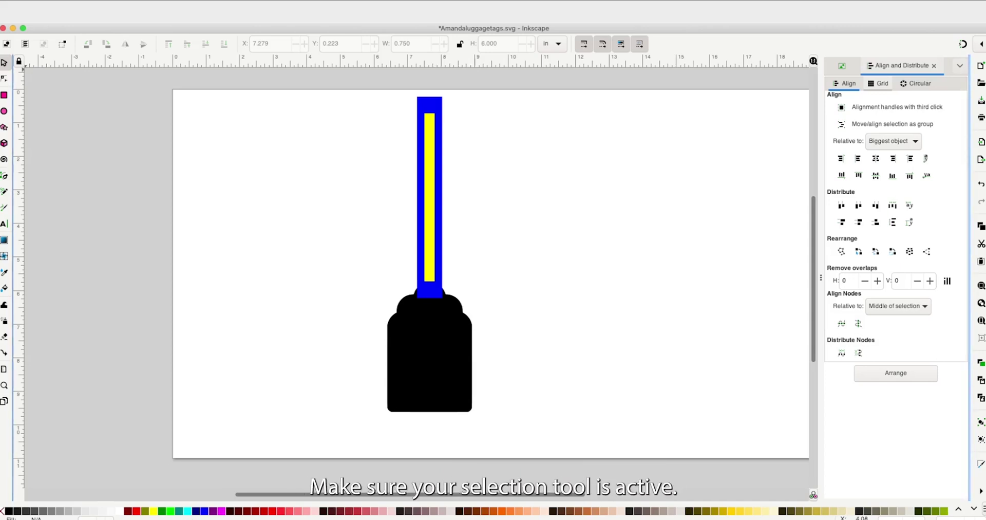
- Subtract the yellow bar from the blue strap with Path > Difference
click(430, 231)
shift+click(430, 291)
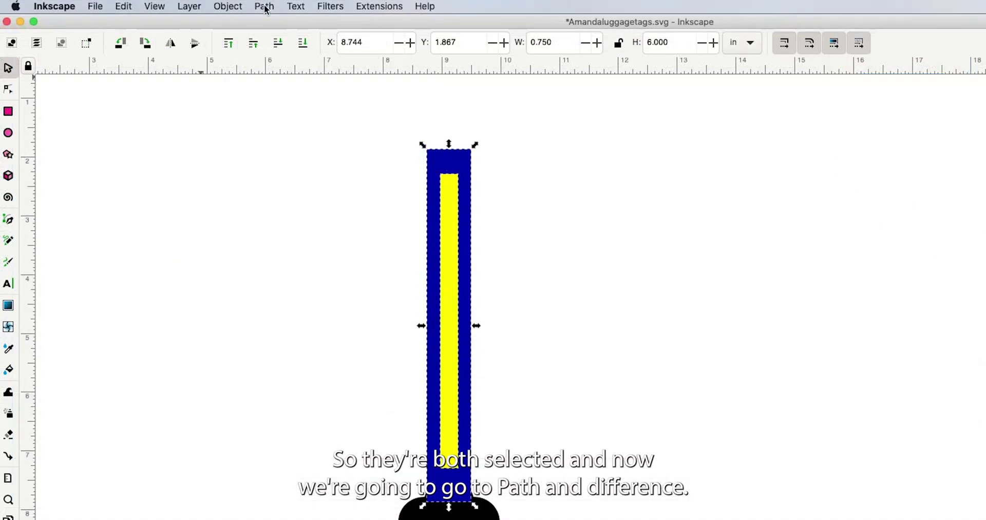
click(265, 7)
click(286, 82)
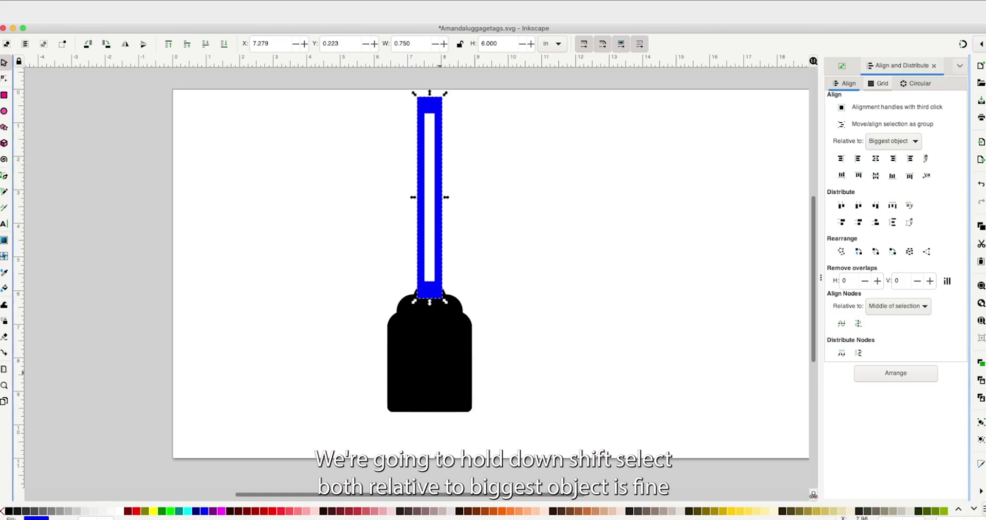
key(ctrl+a)
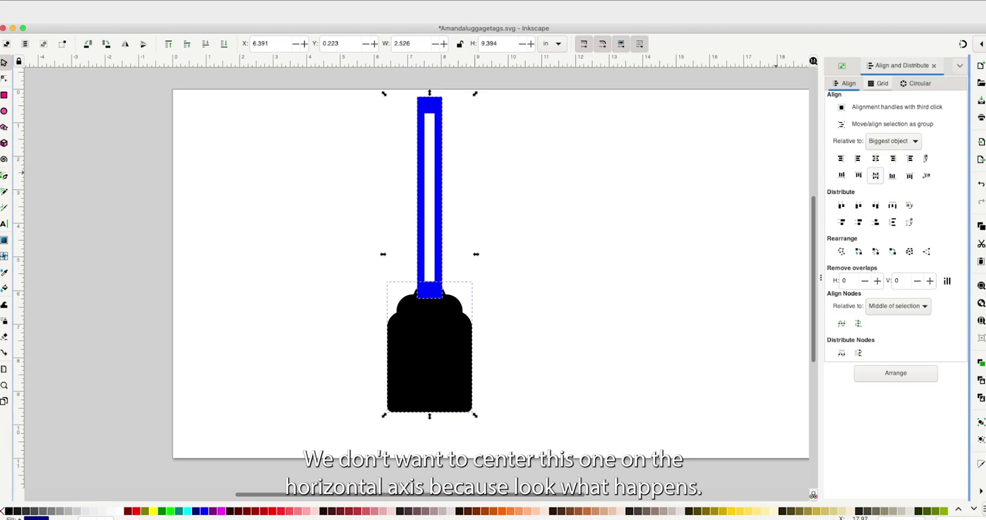
click(875, 175)
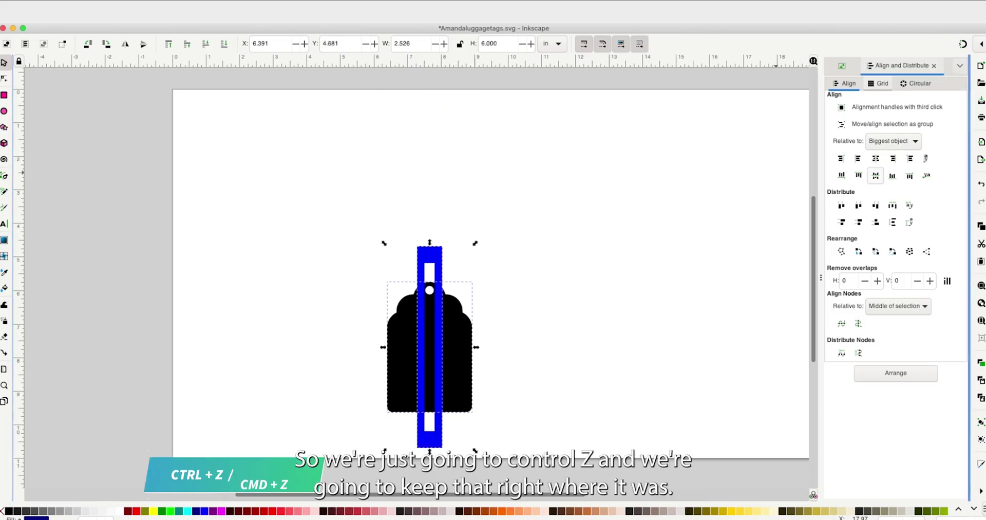
key(ctrl+z)
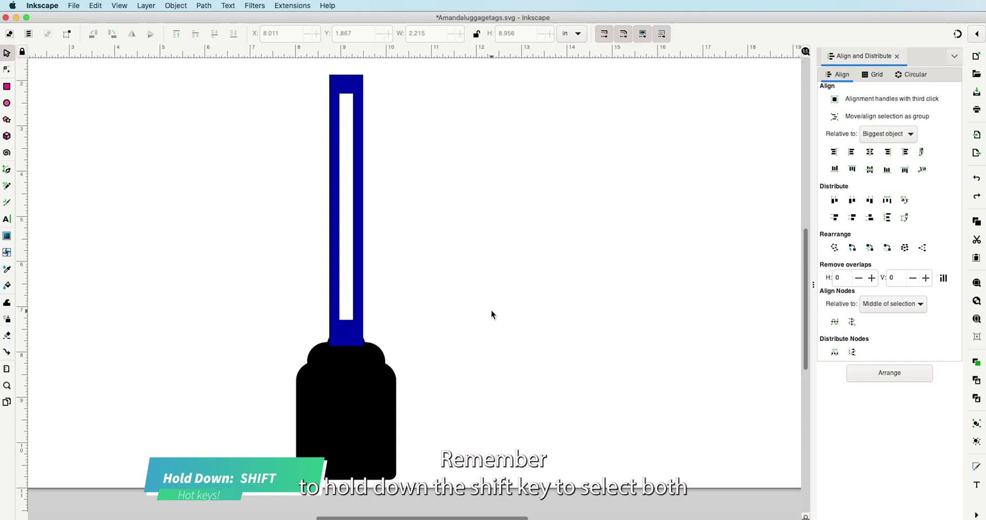
- Select the blue strap with the tag and combine them using Path > Union
click(352, 324)
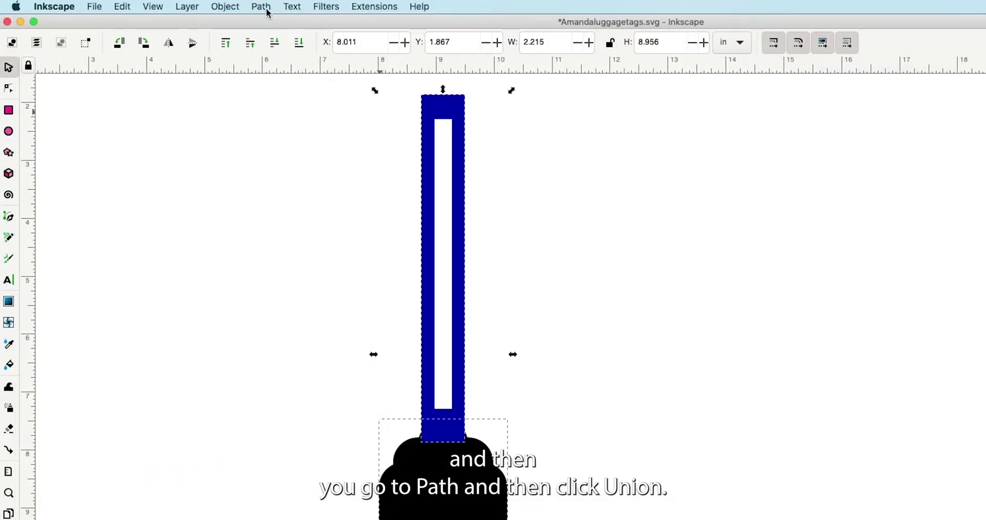
click(263, 7)
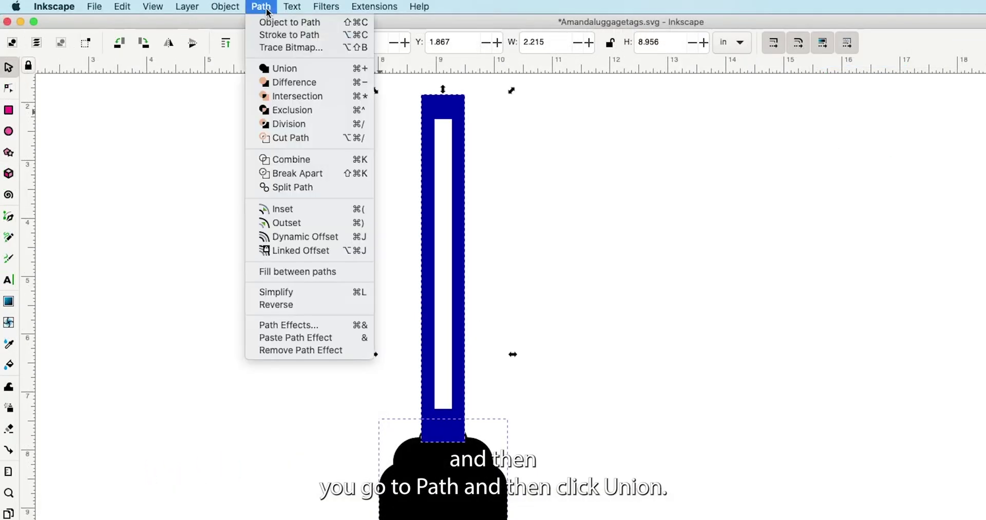
click(288, 69)
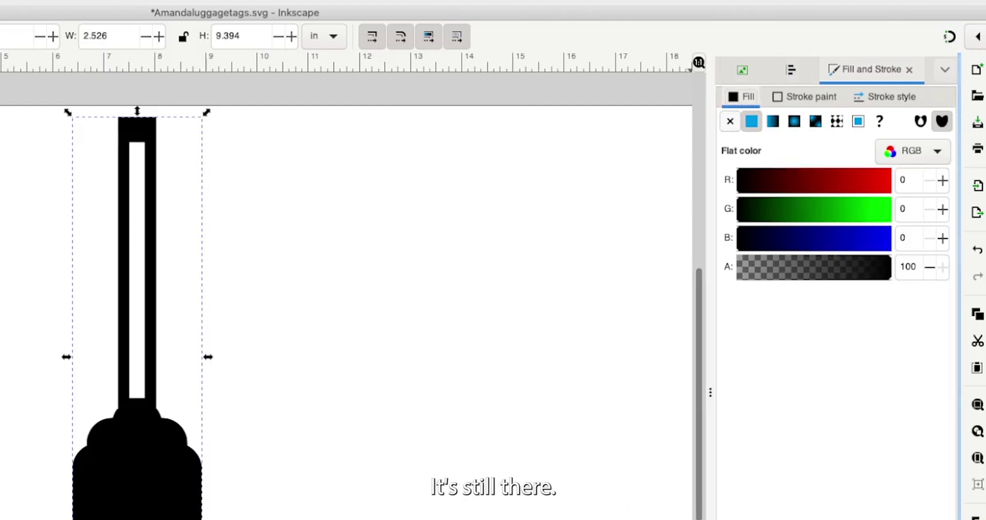
- Remove the merged shape's fill and give it a flat red (255) stroke
click(729, 121)
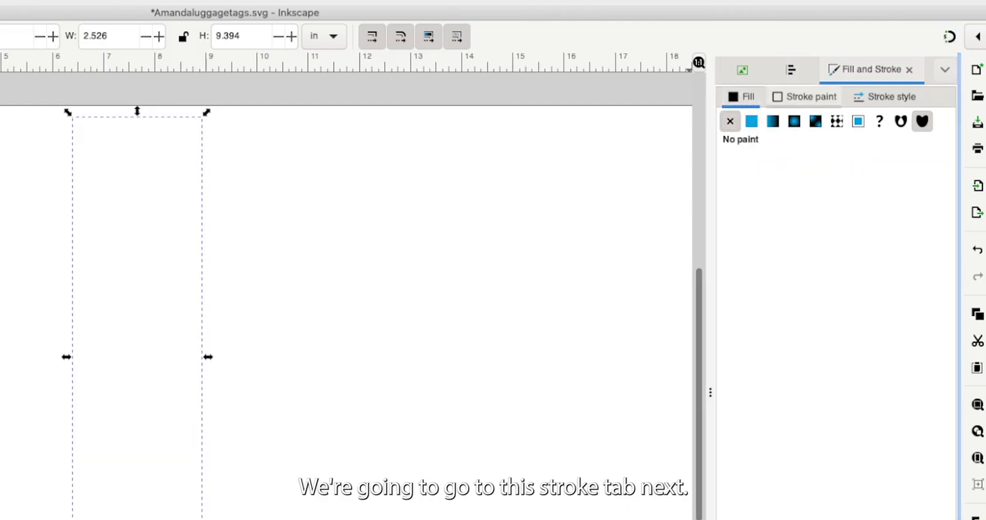
click(804, 96)
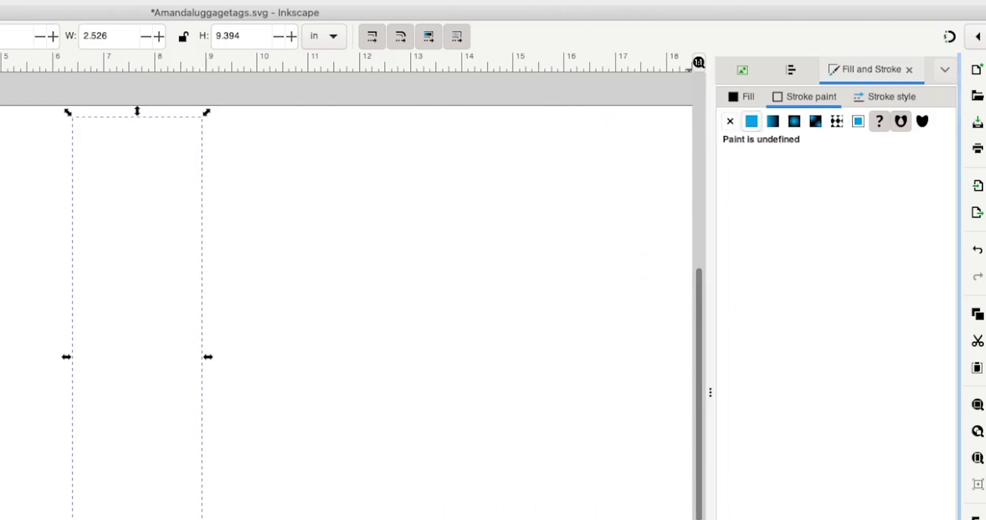
click(751, 121)
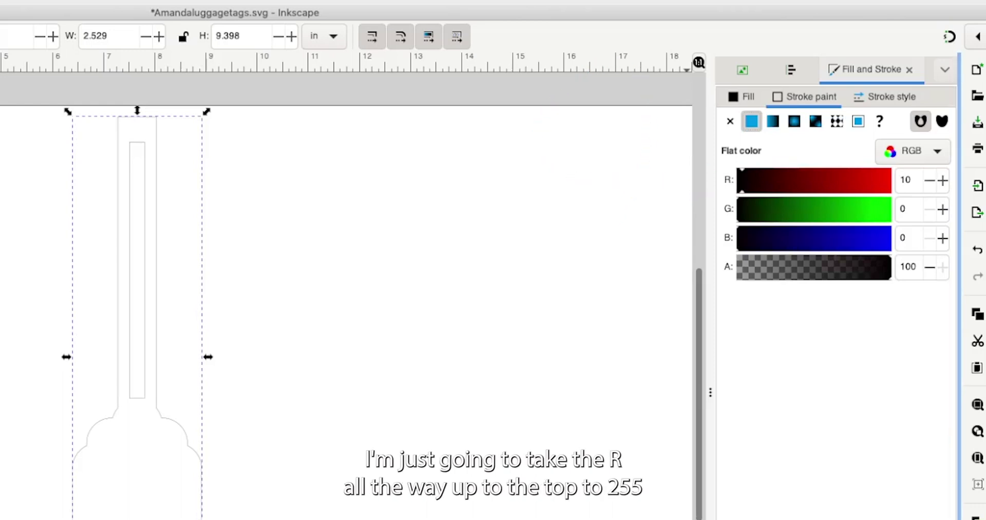
text(255)
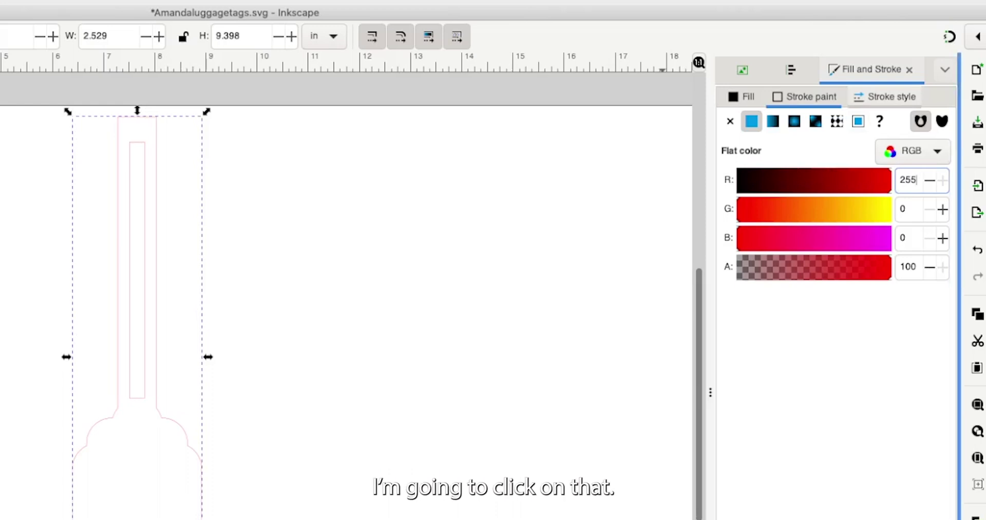
- Set the stroke width to 1 pt in Stroke style
click(885, 96)
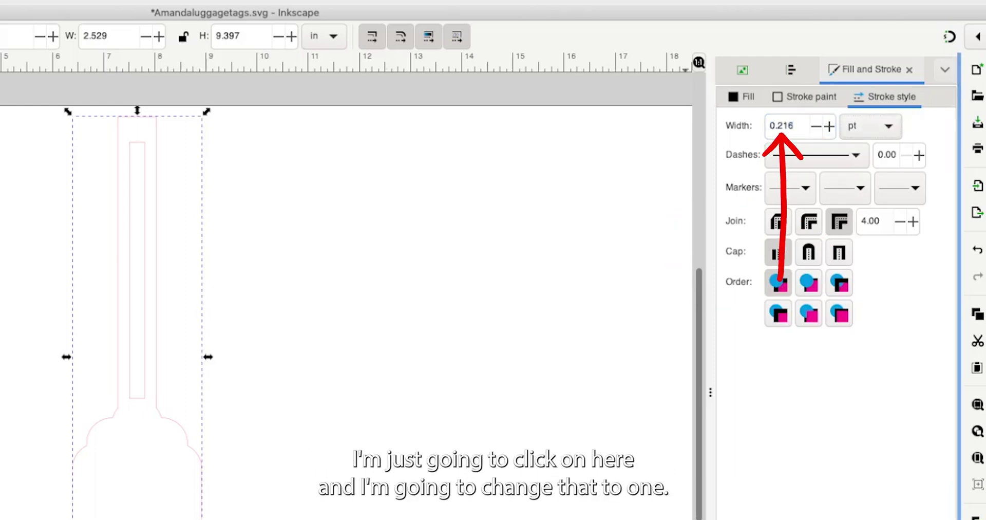
click(782, 125)
text(1)
key(Return)
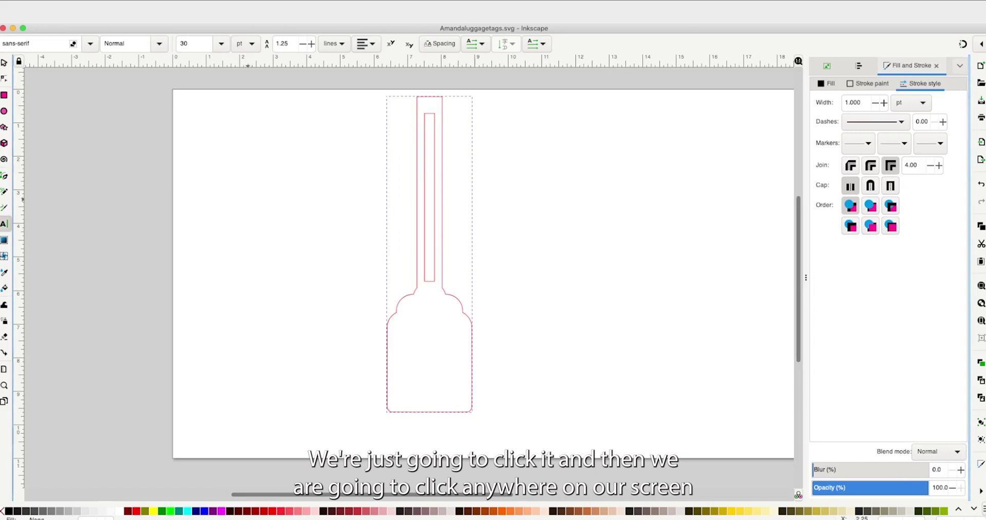
- Type the venue's name, street, city and zip, and phone number as four text lines
click(248, 192)
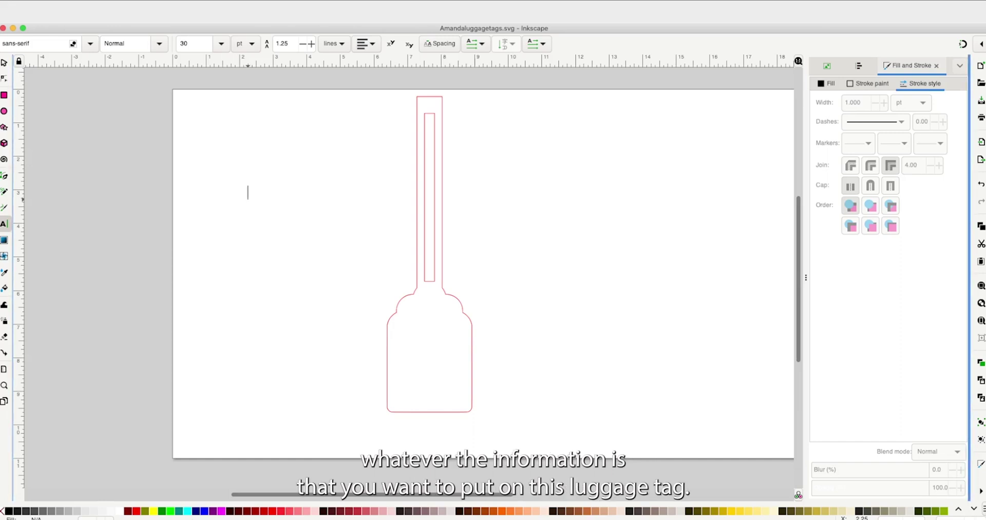
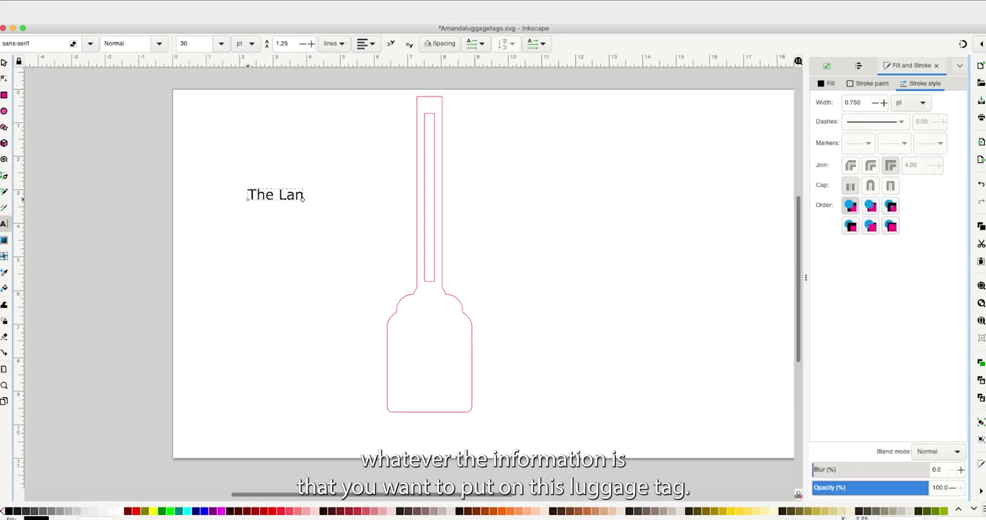
key(Return)
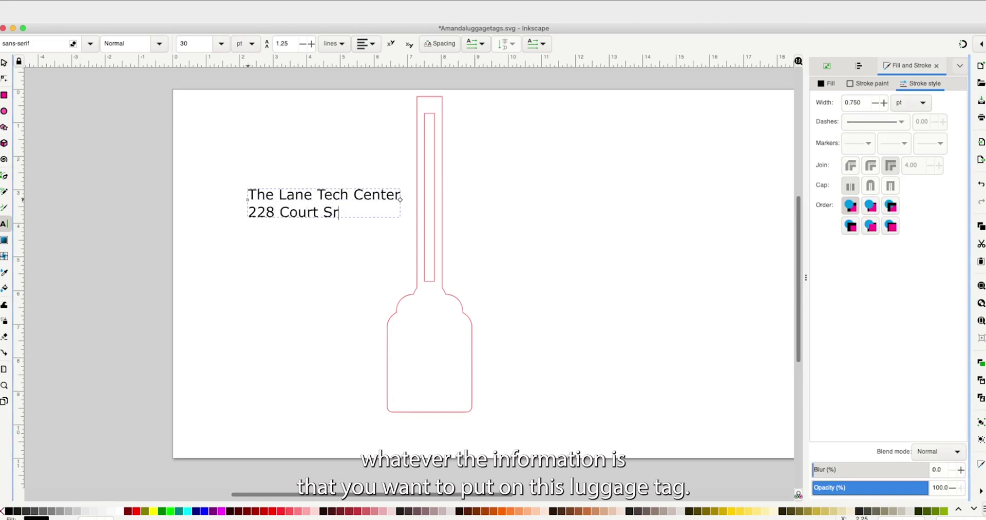
key(Return)
key(Return)
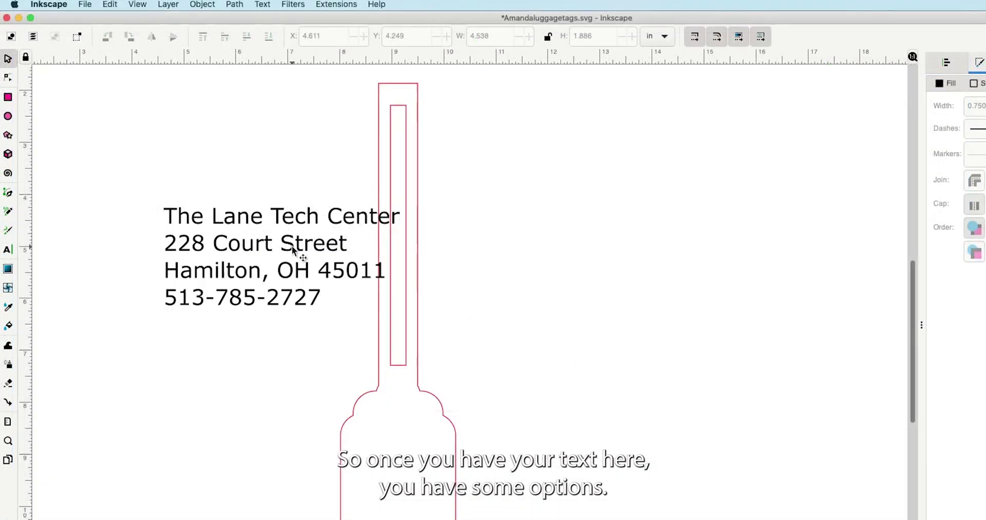
- Select all the address lines and centre-align them
click(8, 250)
drag(322, 300, 164, 215)
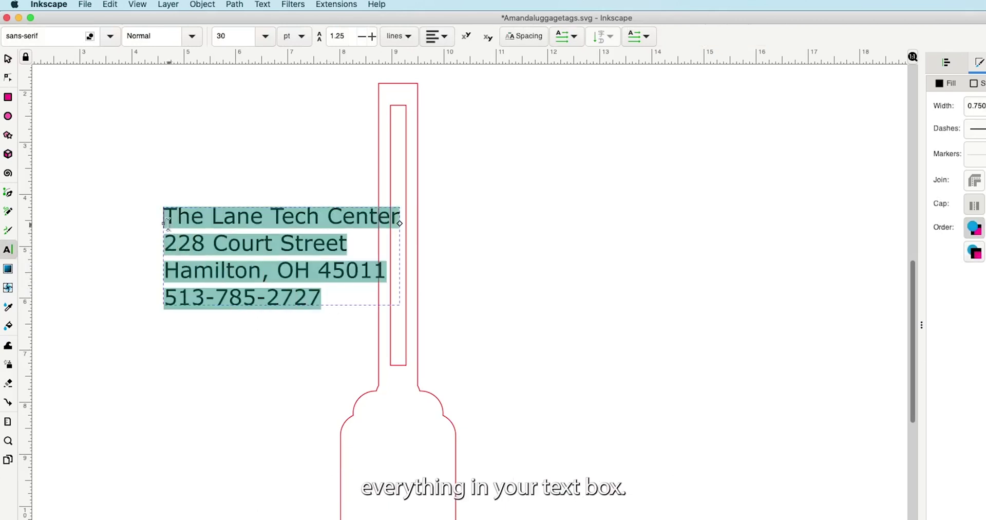
click(438, 37)
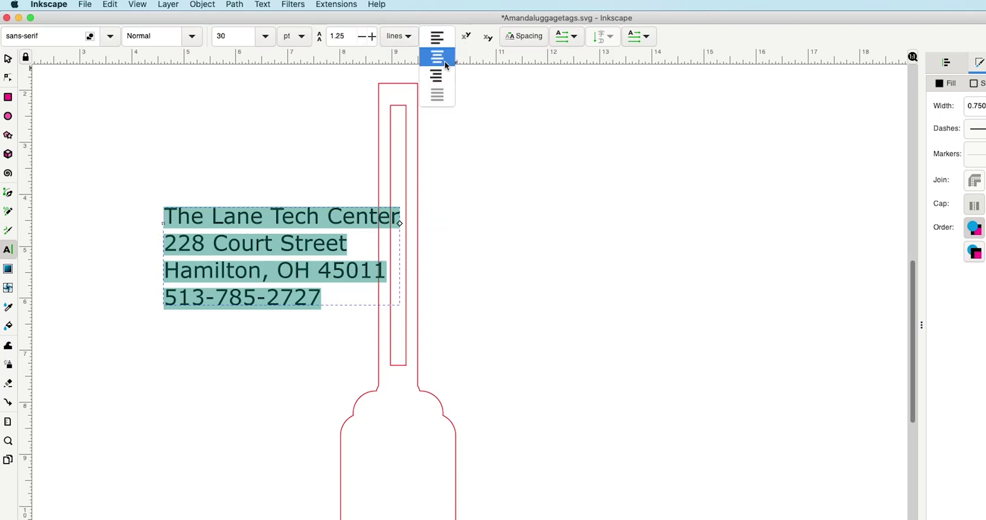
click(434, 58)
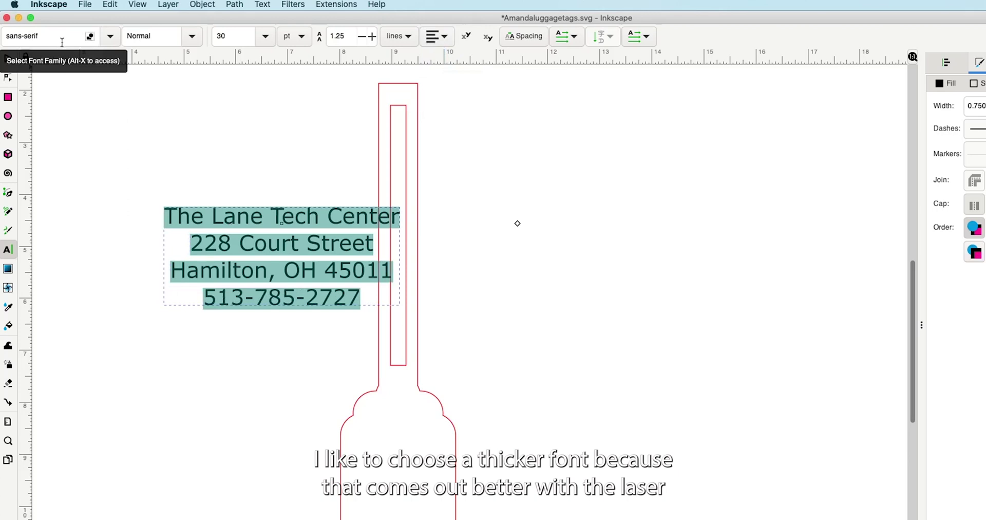
- Try Arial Black, Arial Rounded MT Bold and Chalkduster for the address, settling on Arial Black
click(110, 36)
scroll(97, 238, down, 6)
scroll(96, 239, up, 3)
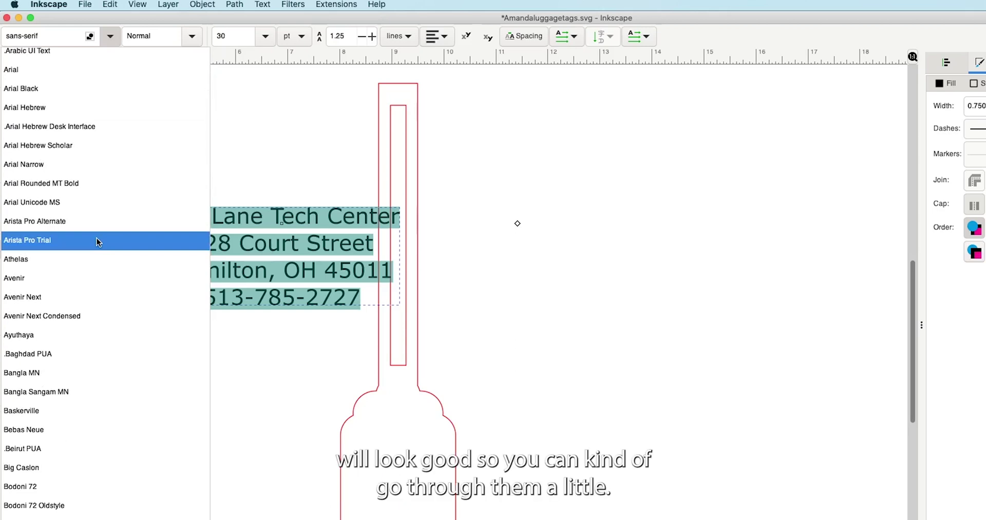
click(32, 93)
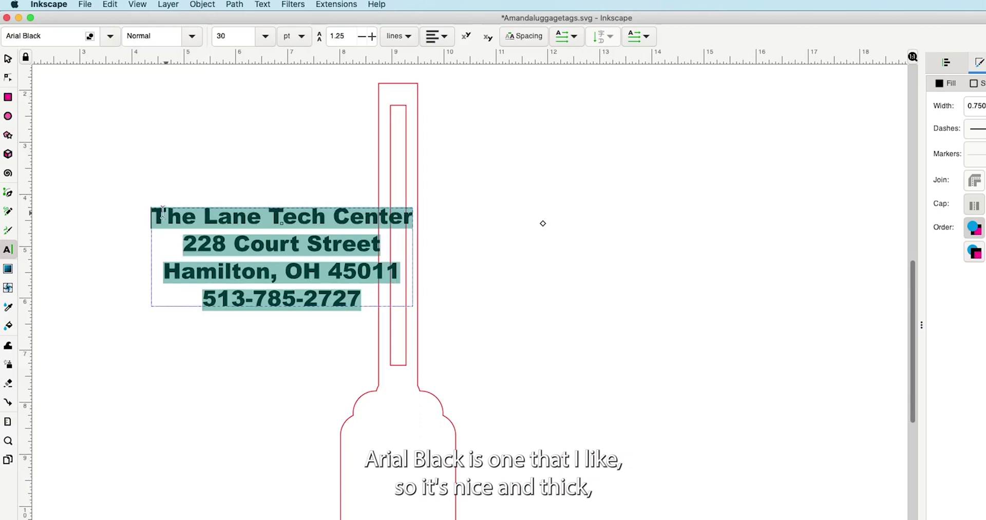
click(112, 35)
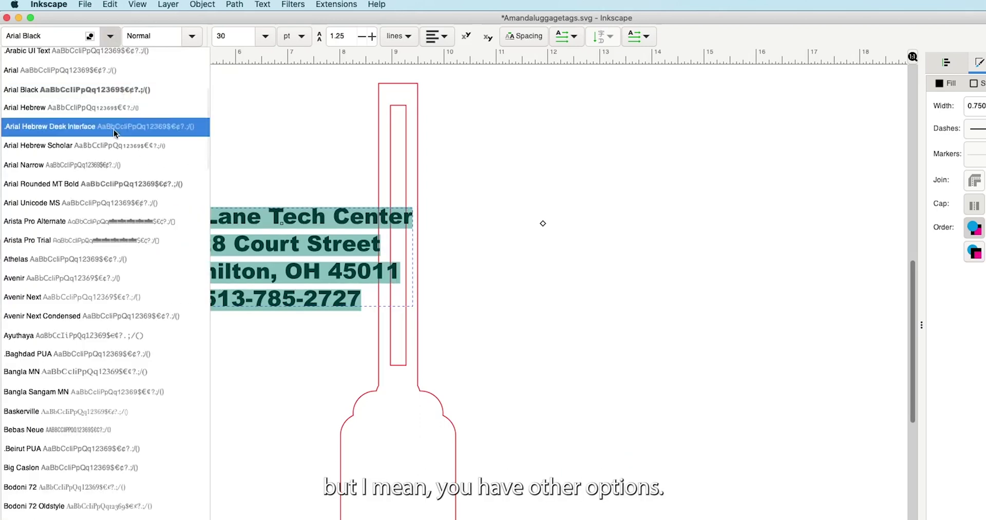
click(113, 183)
click(110, 40)
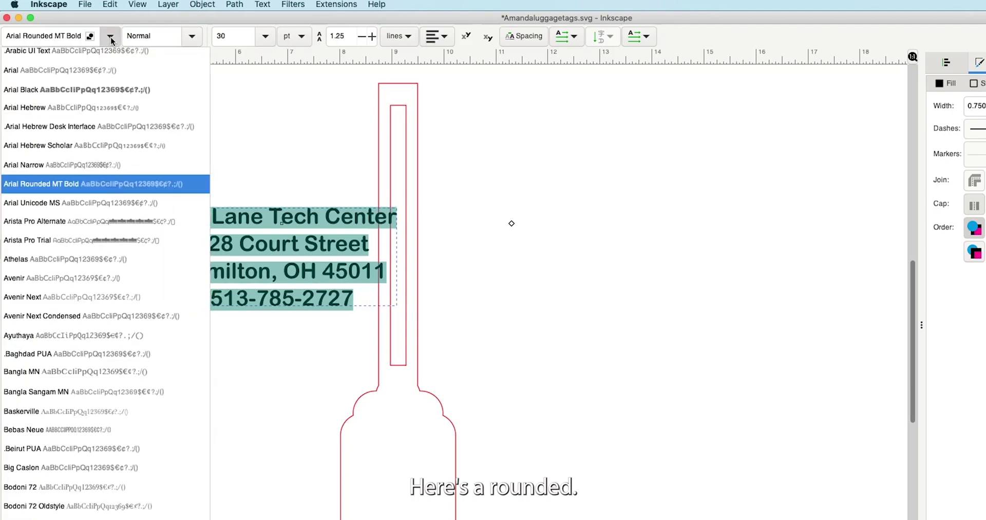
scroll(128, 374, down, 5)
click(128, 375)
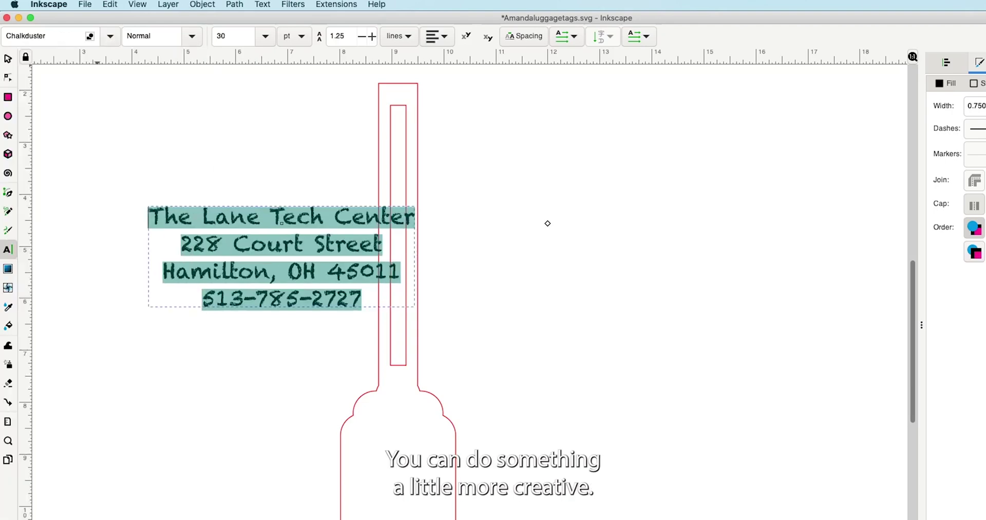
click(110, 36)
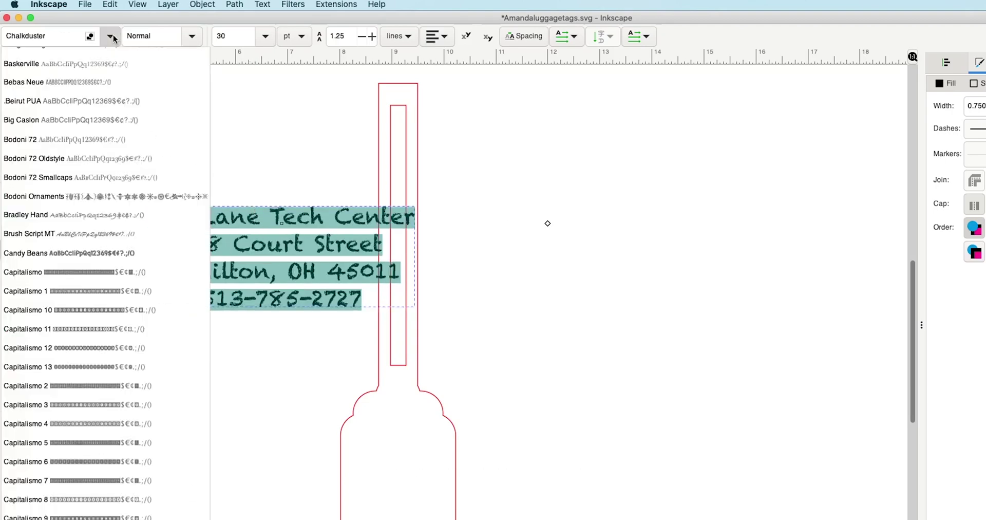
scroll(146, 160, up, 10)
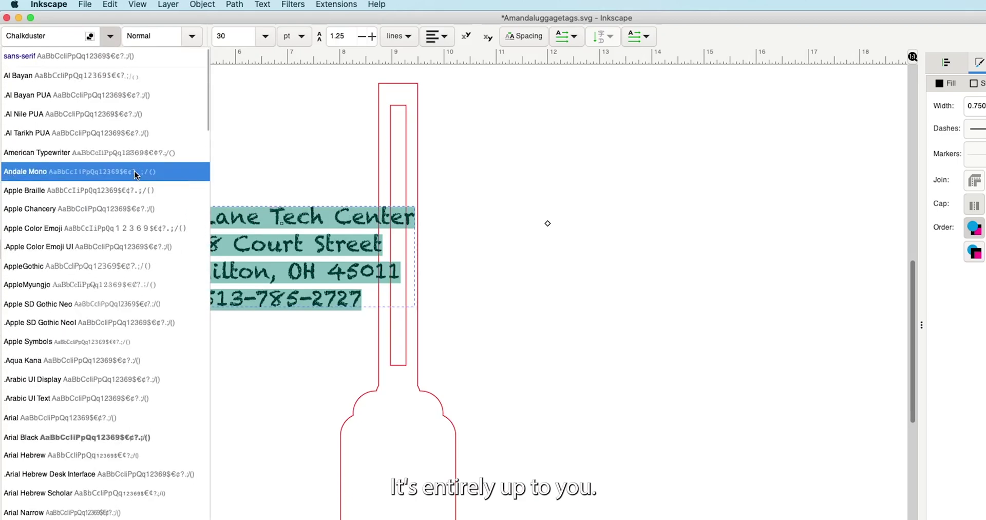
click(129, 437)
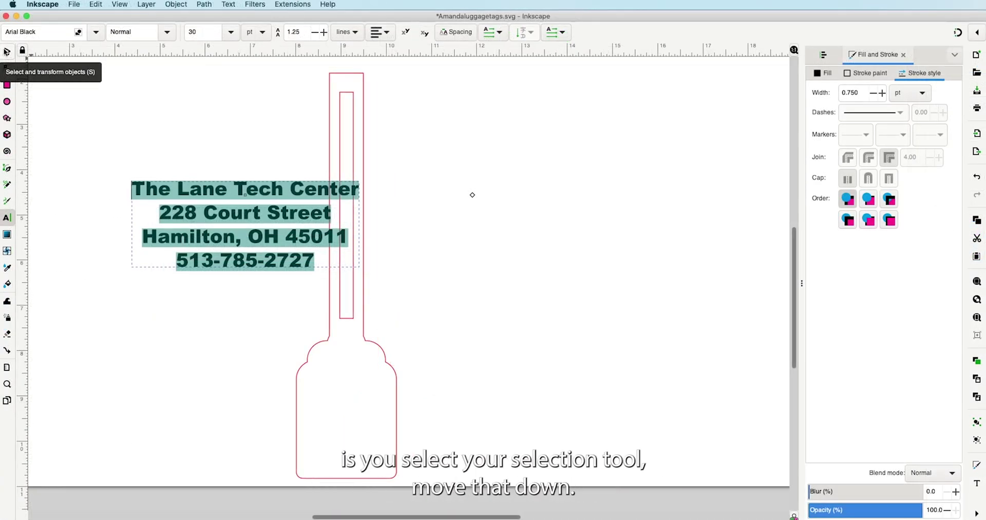
- Move the address onto the tag's lower body and reduce it to about 12 pt
click(7, 53)
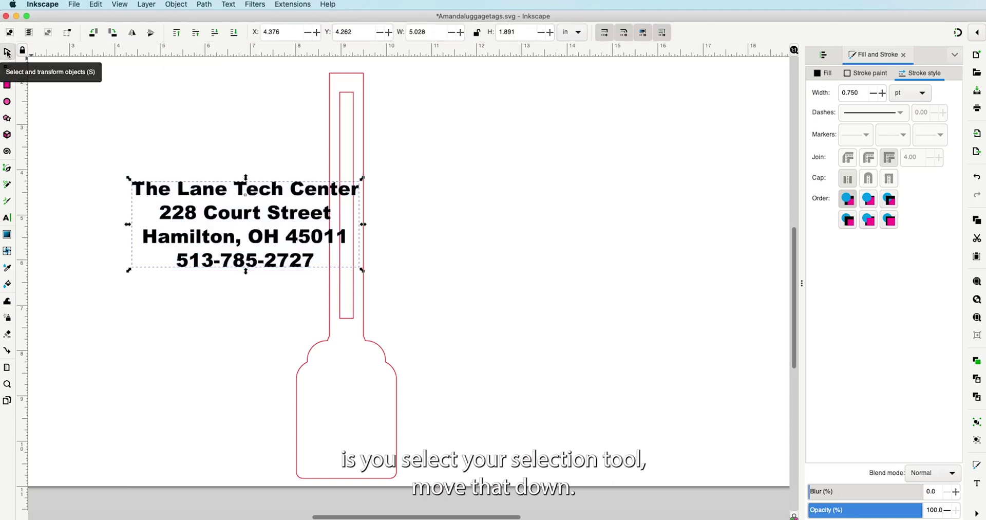
drag(222, 200, 327, 387)
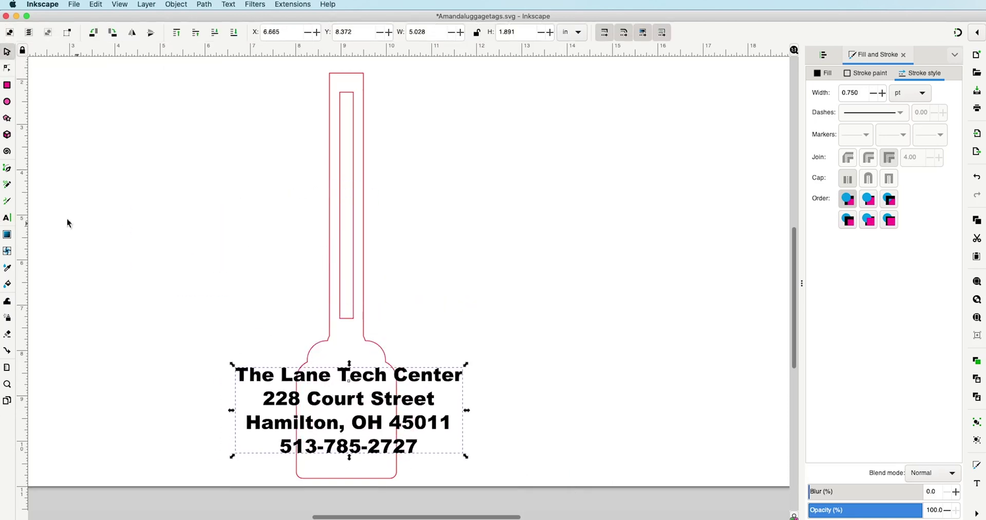
click(7, 220)
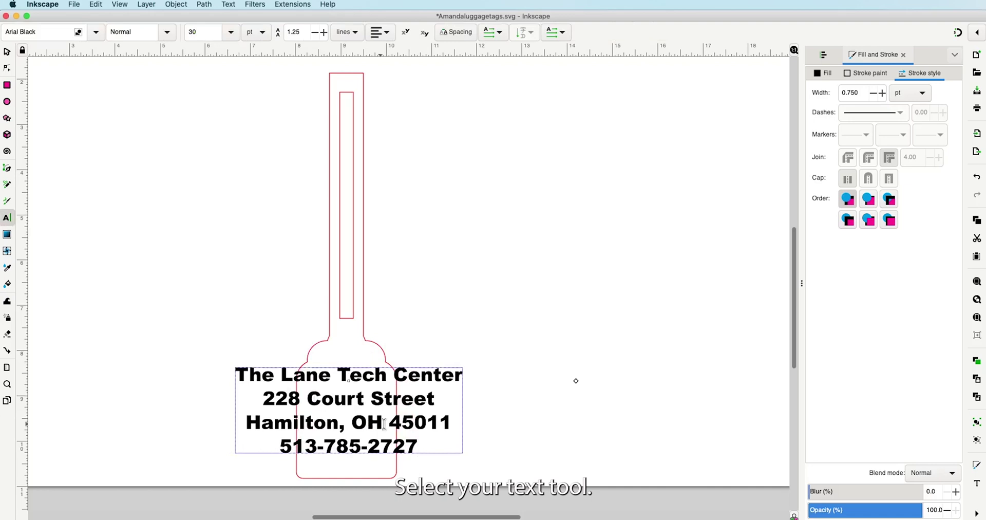
drag(419, 445, 284, 387)
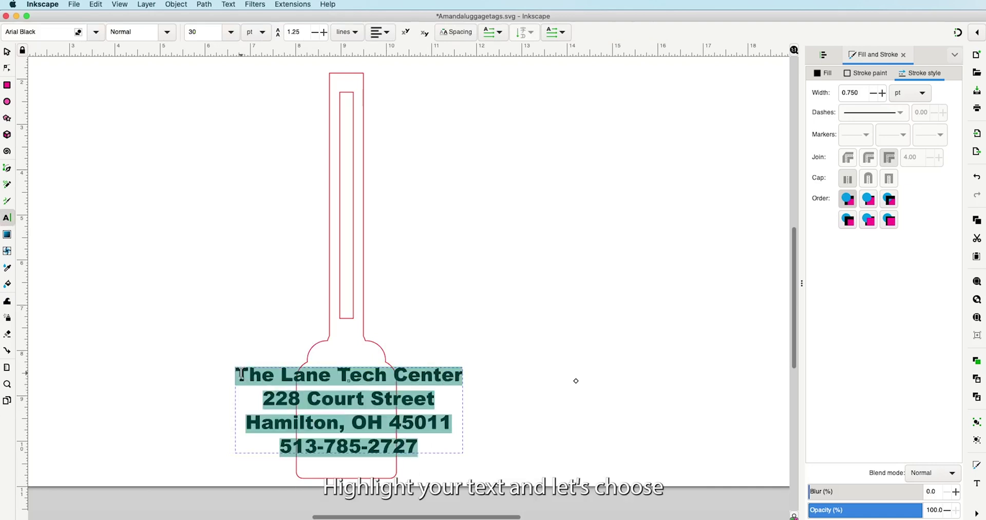
click(230, 32)
click(205, 139)
click(231, 32)
click(232, 147)
- Nudge the address text further into the tag's lower body
click(231, 32)
click(211, 126)
click(6, 52)
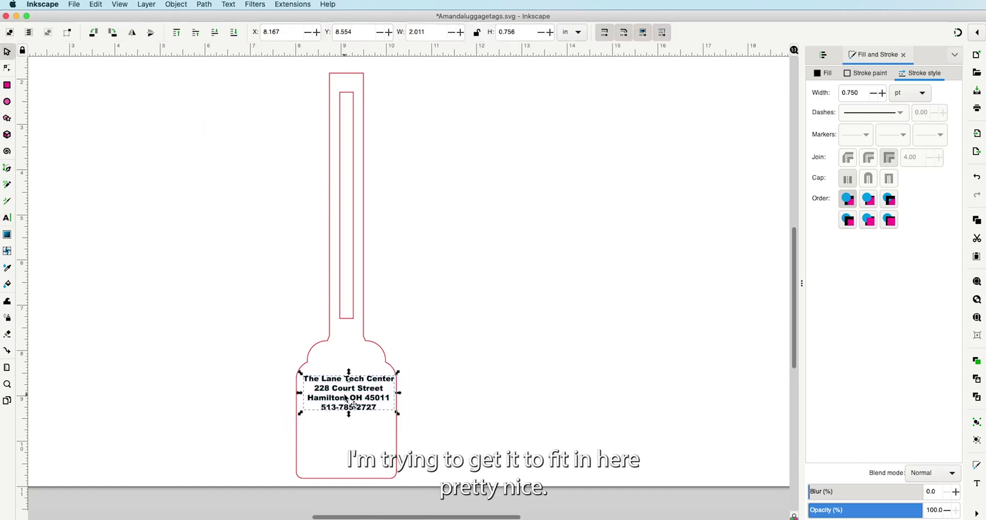
drag(345, 400, 342, 405)
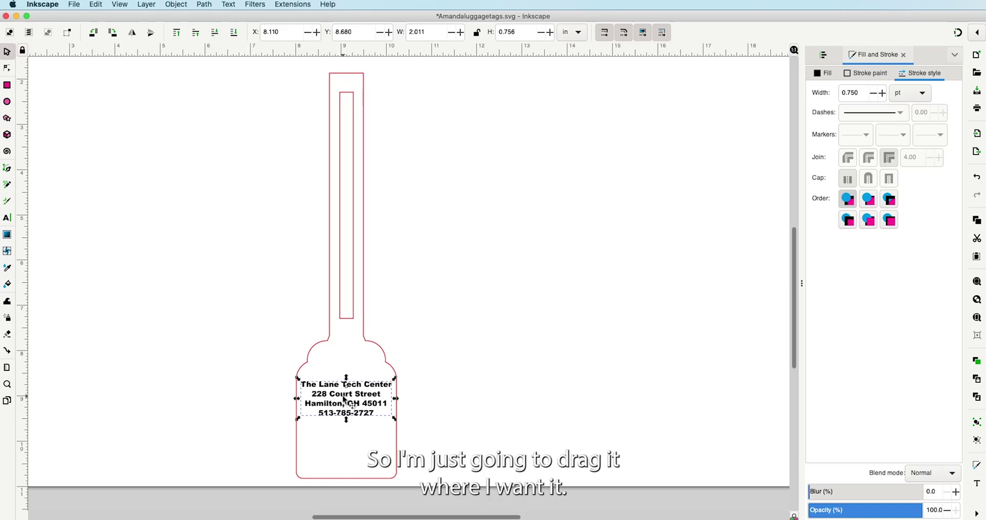
key(Escape)
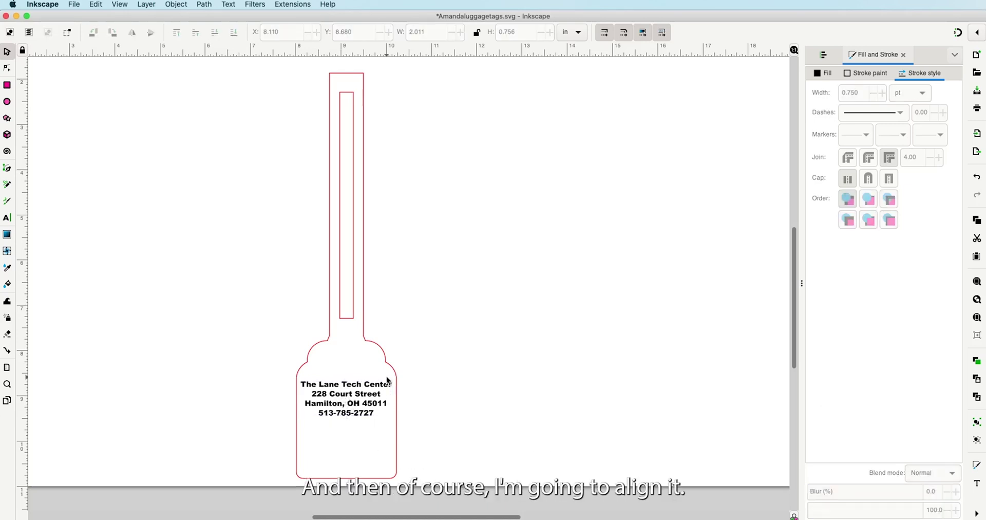
- Centre the address horizontally on the tag outline with Align and Distribute
click(344, 397)
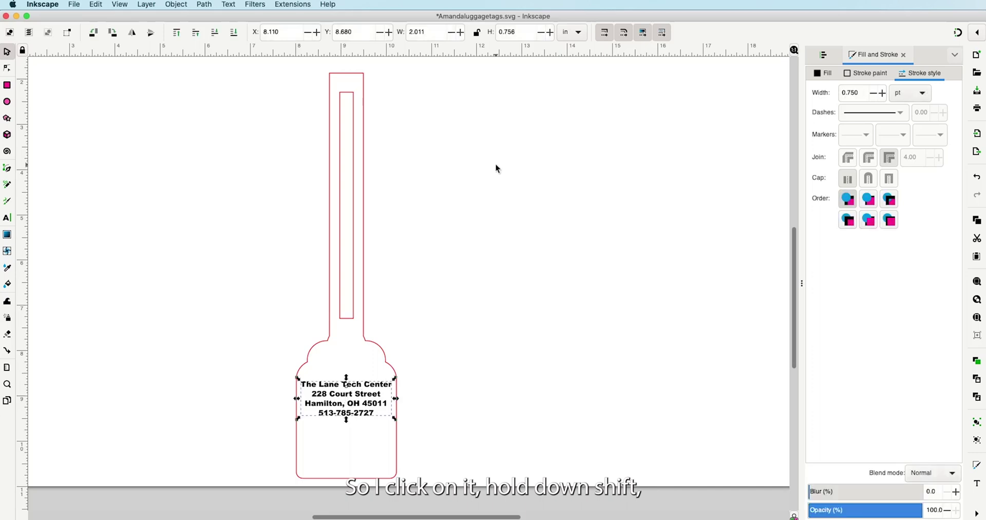
click(362, 256)
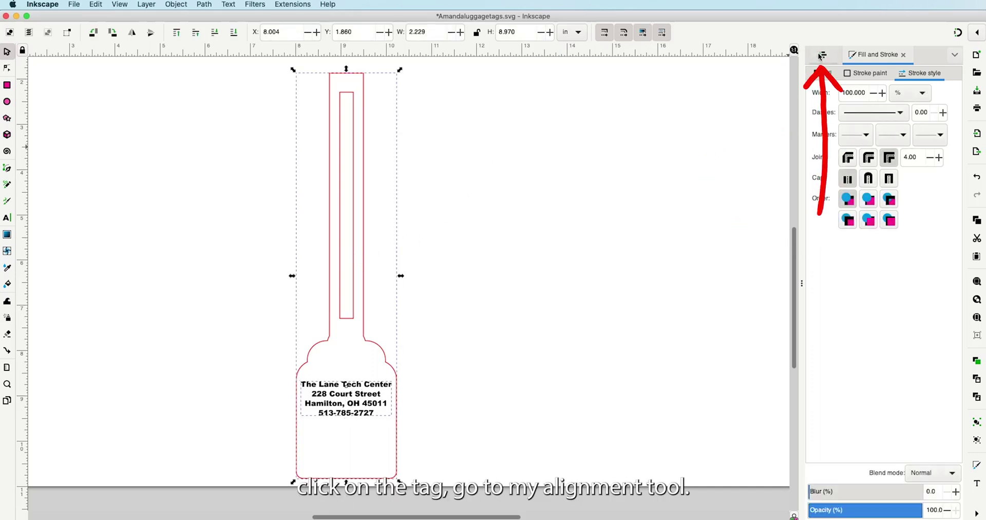
click(821, 54)
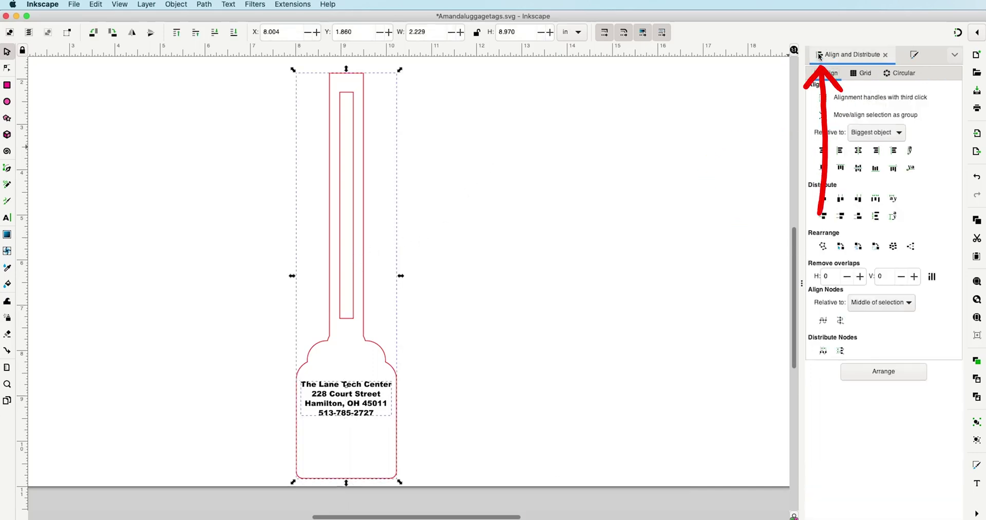
click(858, 151)
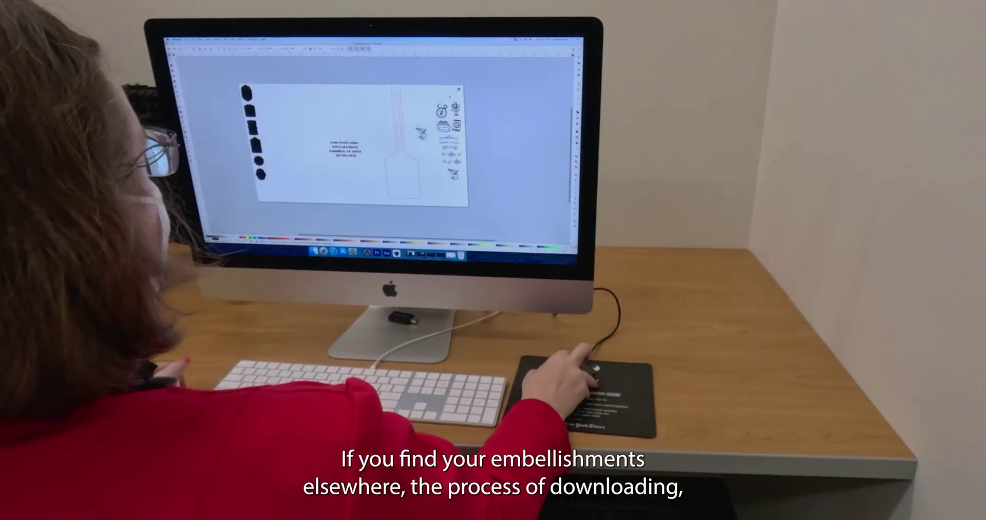
- Drag the small bird down into place inside the tag outline
drag(410, 160, 400, 186)
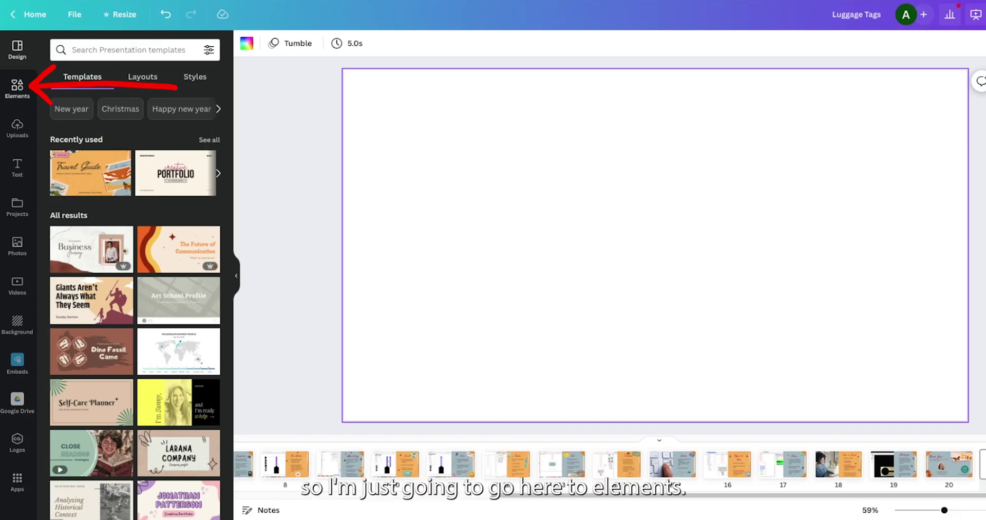
- Search Elements graphics for 'travel' and add the airplane with a dashed loop
click(17, 89)
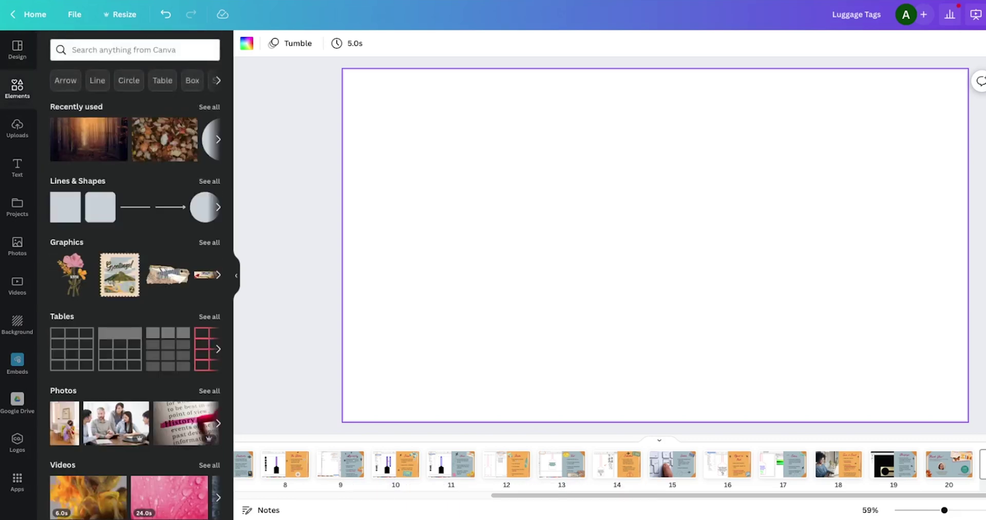
click(124, 50)
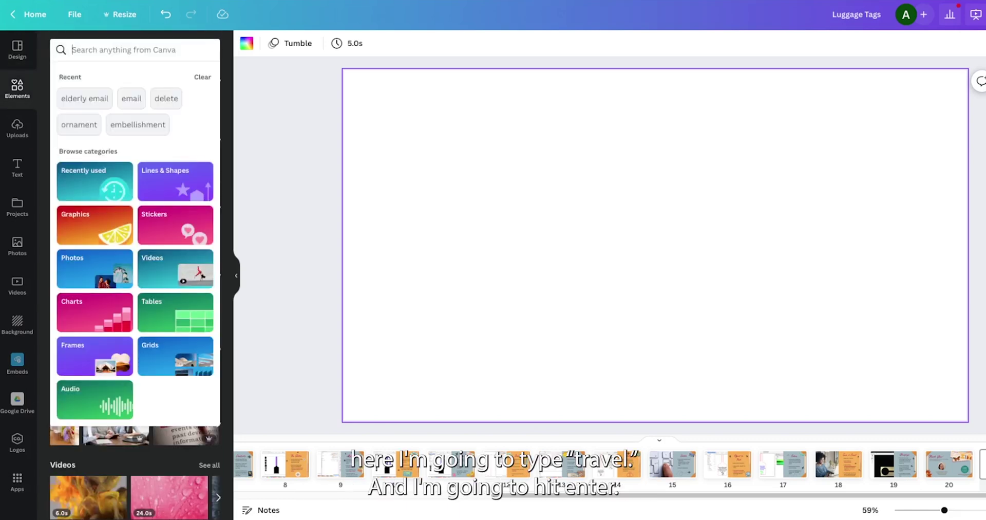
text(travel)
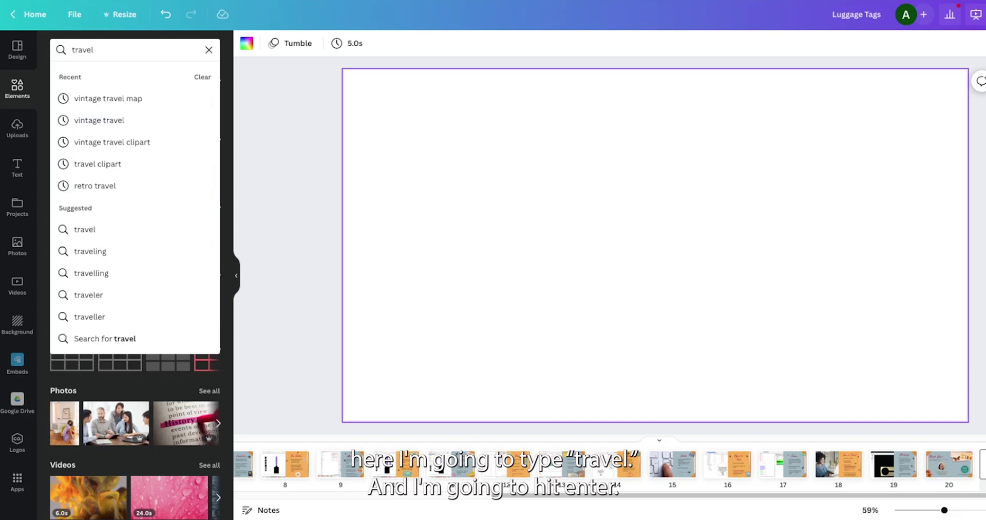
key(Return)
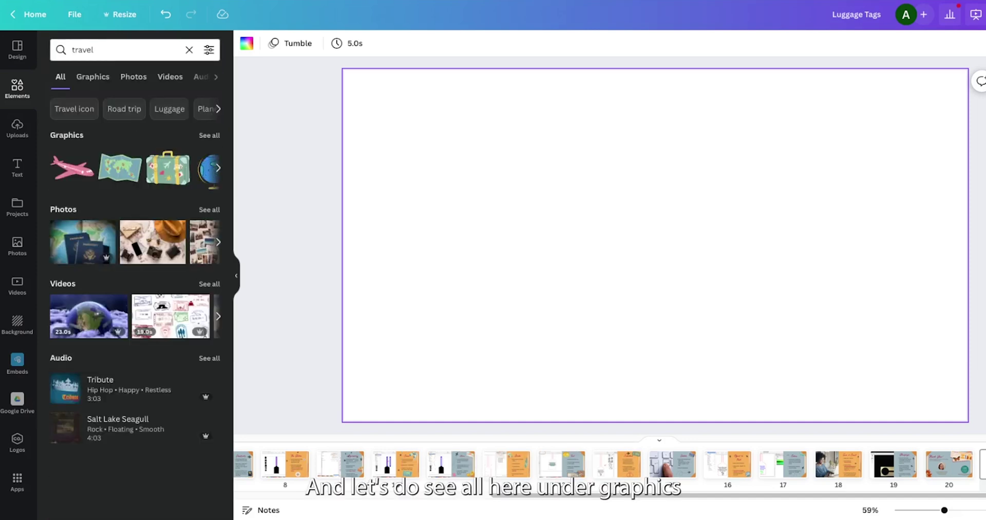
click(209, 135)
scroll(135, 303, down, 6)
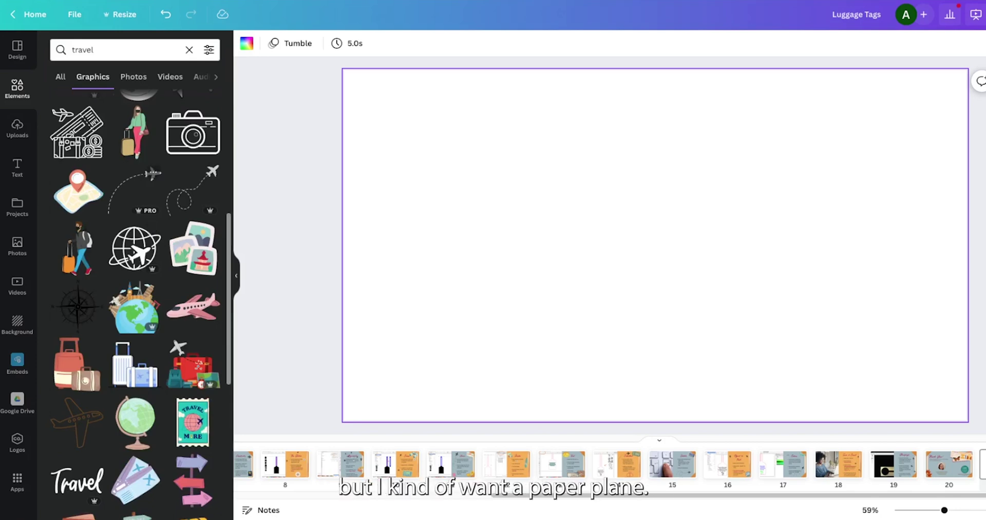
click(191, 189)
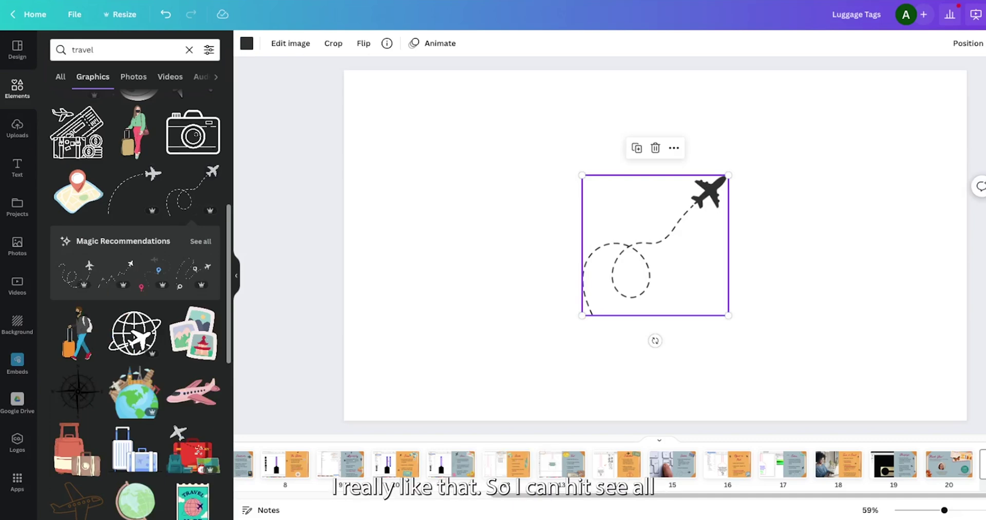
- Browse graphics similar to the airplane, then clear the travel search
click(200, 240)
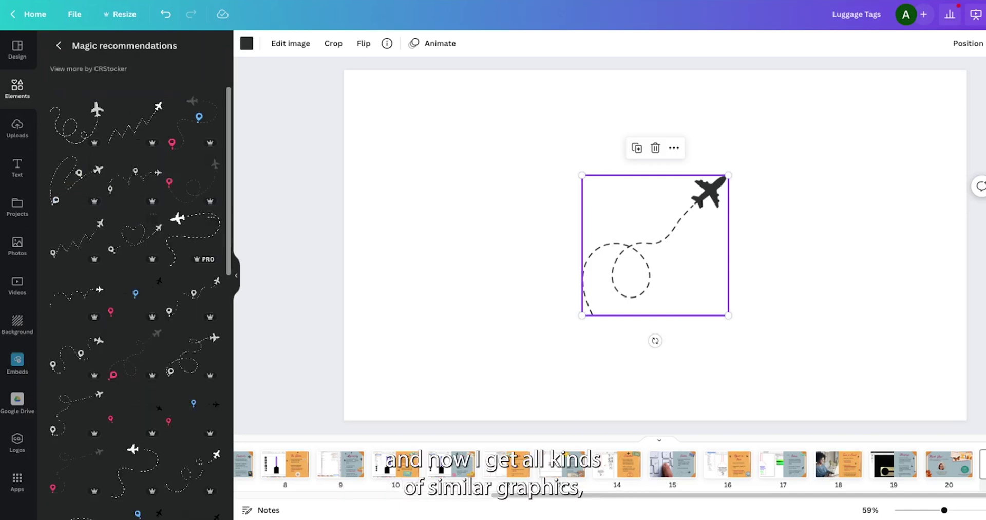
scroll(140, 303, down, 10)
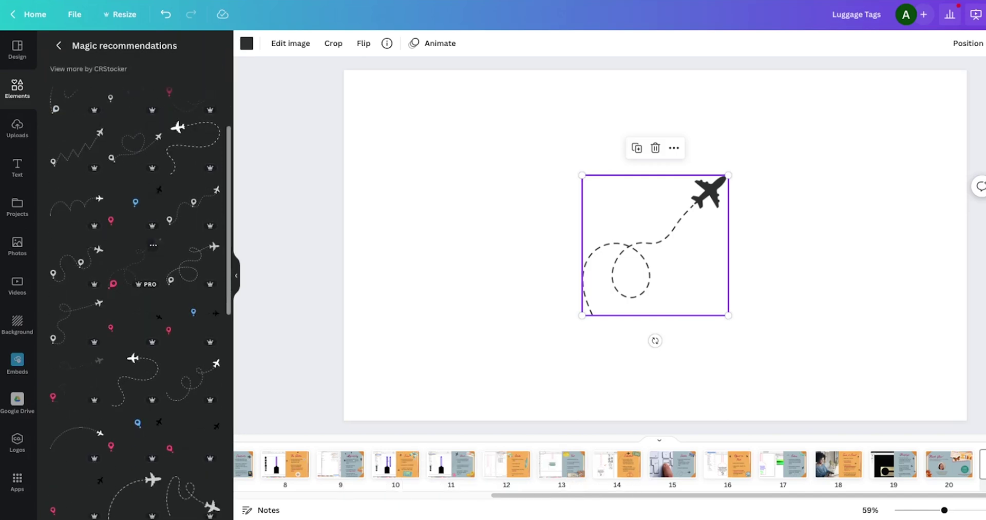
scroll(154, 277, up, 10)
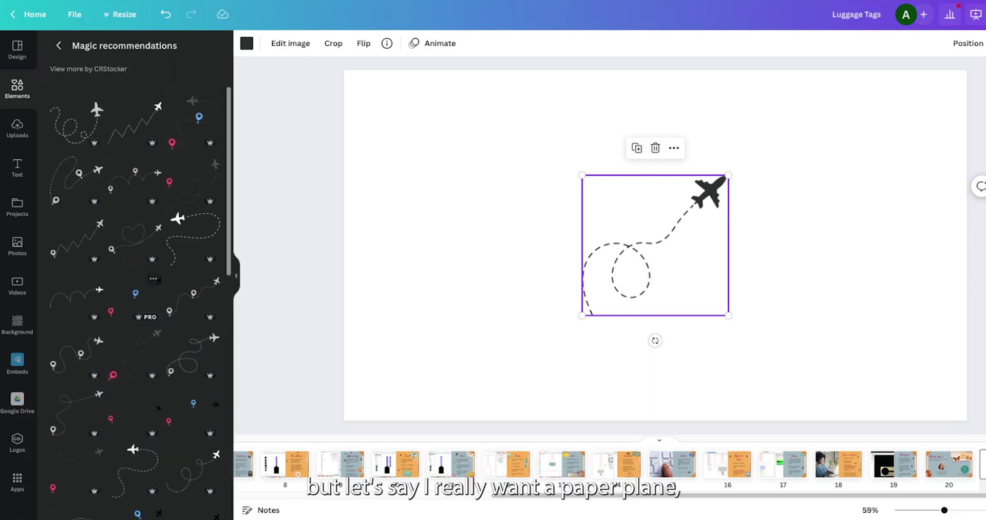
click(58, 45)
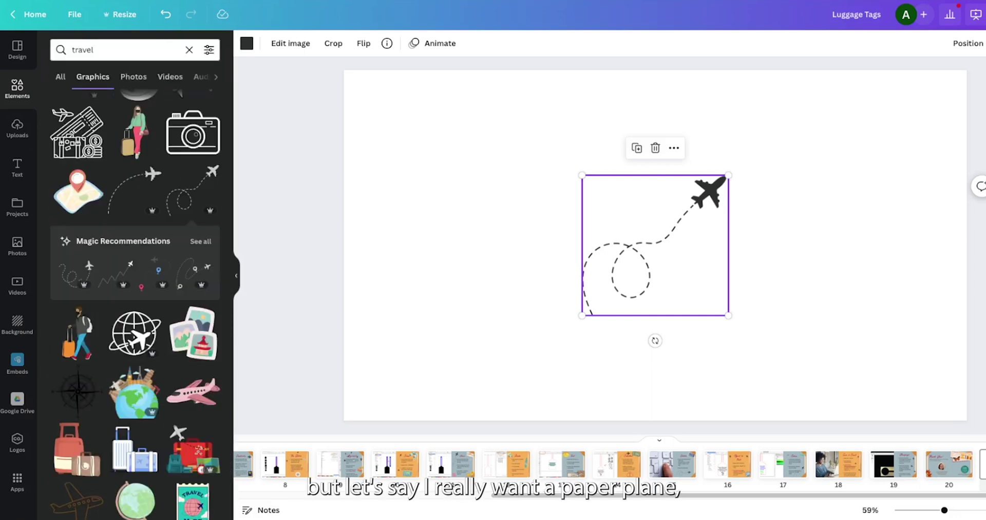
click(123, 49)
click(189, 49)
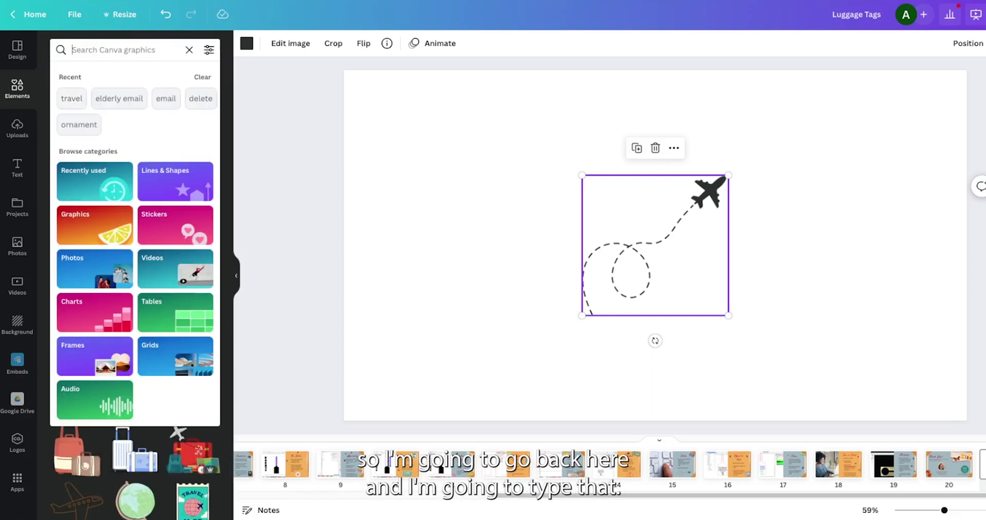
- Add the heart-trail paper plane from a 'paper plane' search and delete the old airplane
text(paper plane)
key(Return)
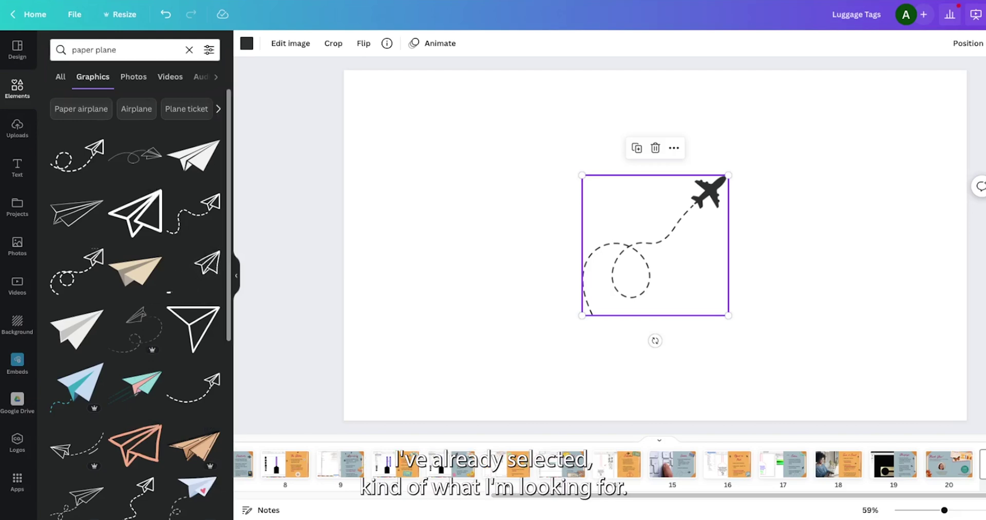
scroll(136, 257, down, 3)
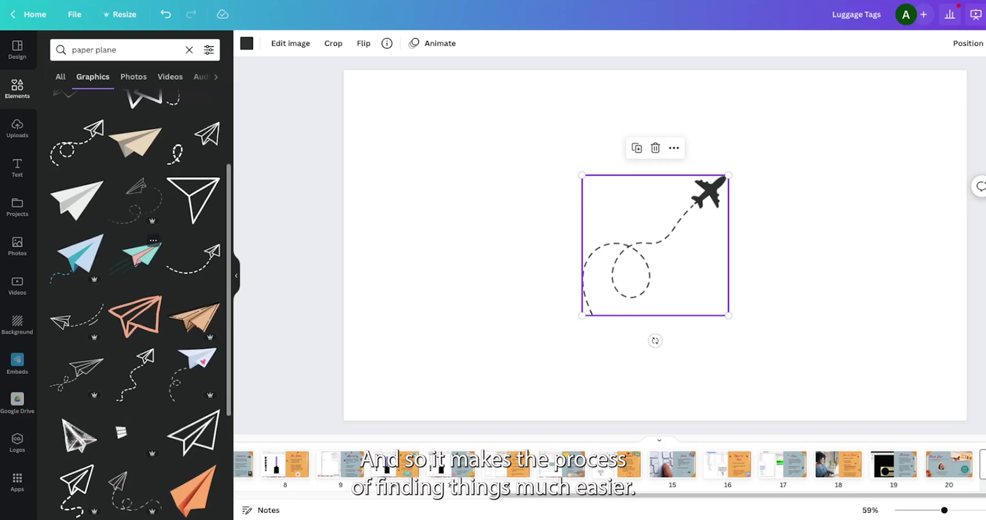
scroll(139, 257, down, 5)
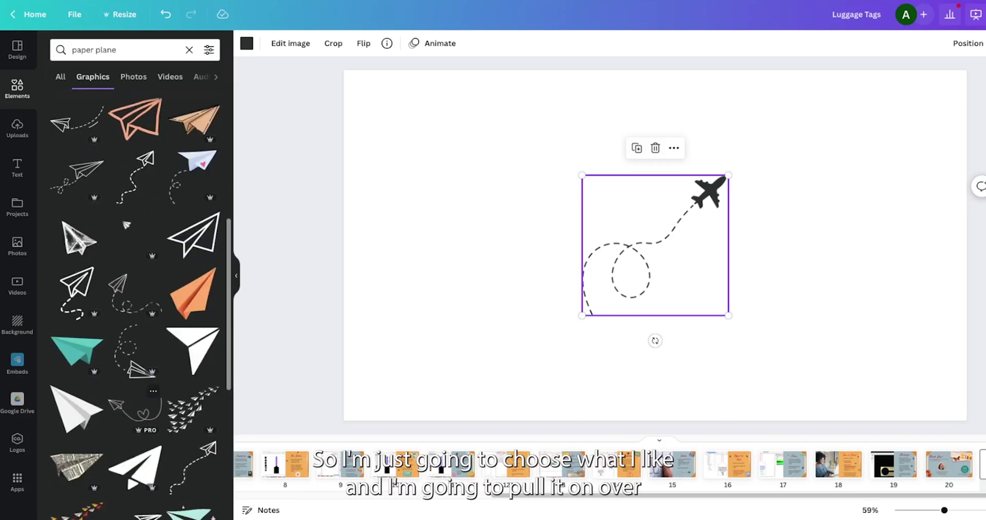
drag(135, 409, 563, 313)
click(657, 231)
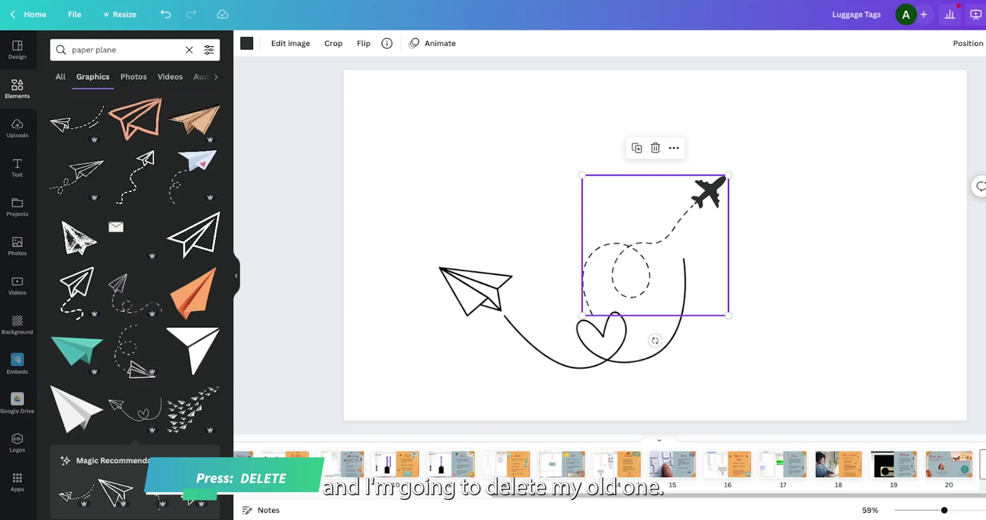
key(Delete)
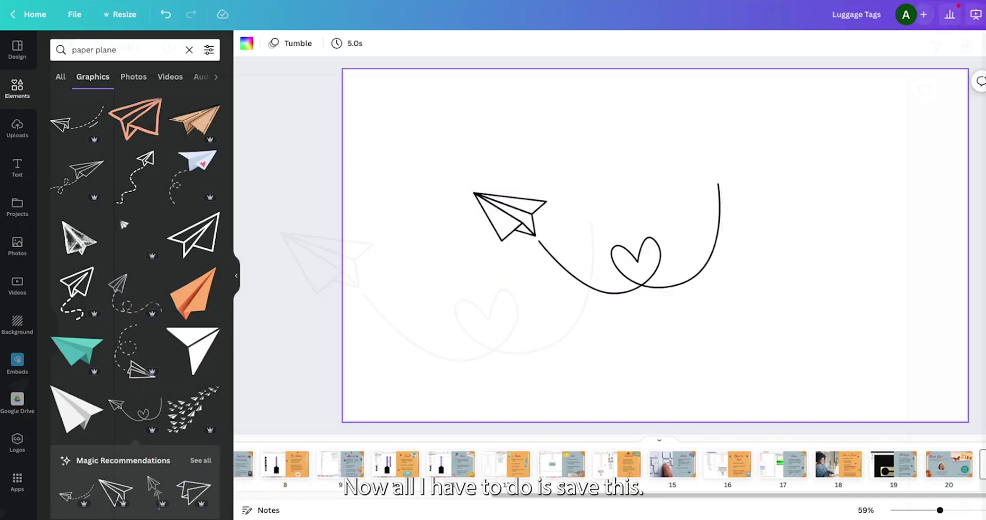
- From Share > Download, restrict pages to page 21, choose PNG and download it
click(934, 20)
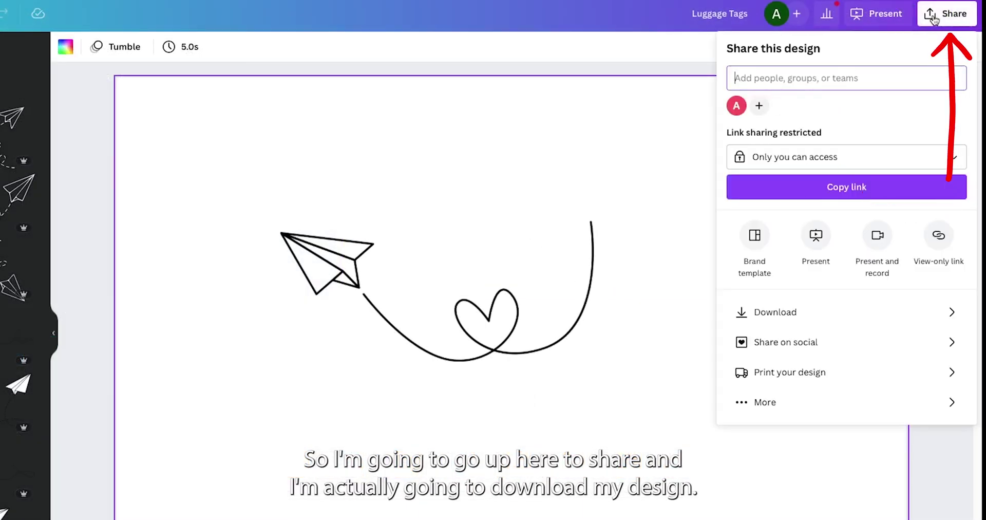
click(750, 321)
click(919, 189)
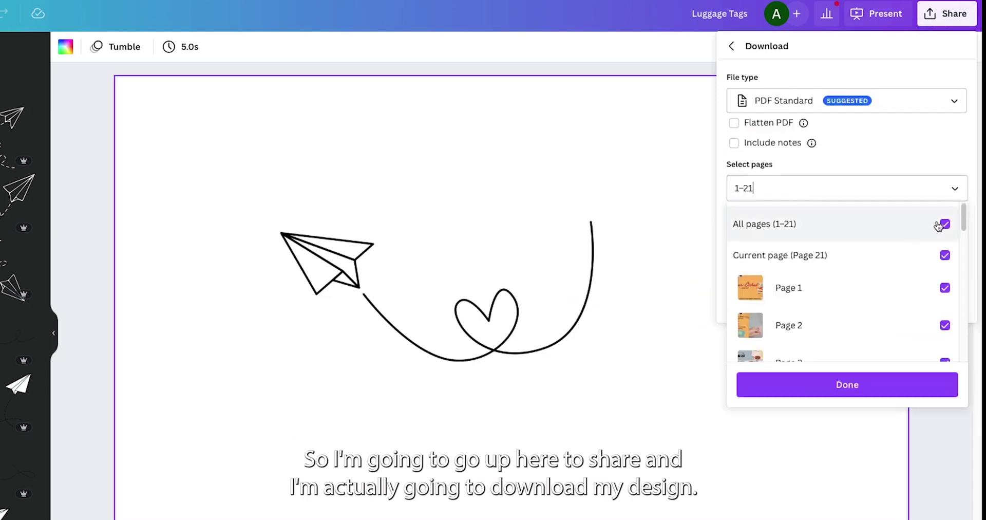
click(945, 224)
scroll(873, 277, down, 10)
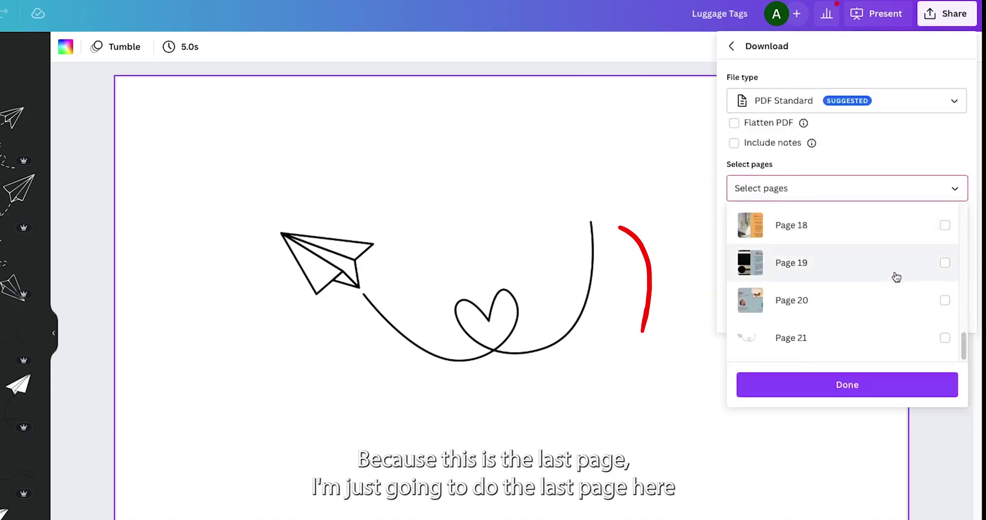
click(945, 337)
click(847, 384)
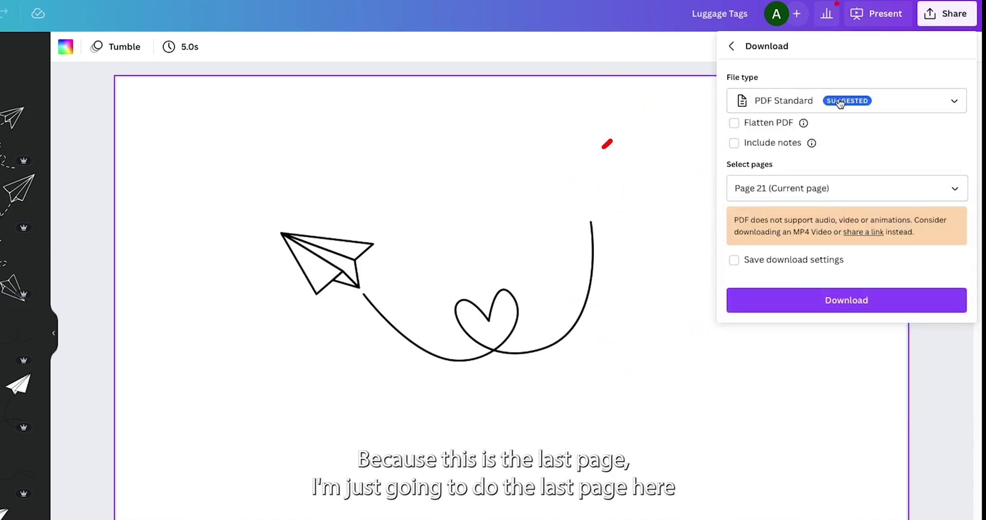
click(843, 104)
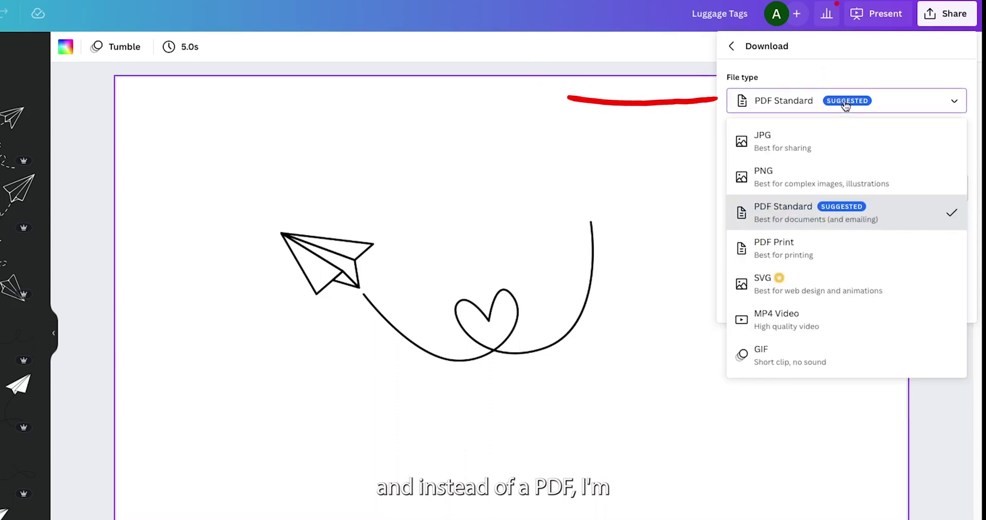
click(799, 181)
click(770, 352)
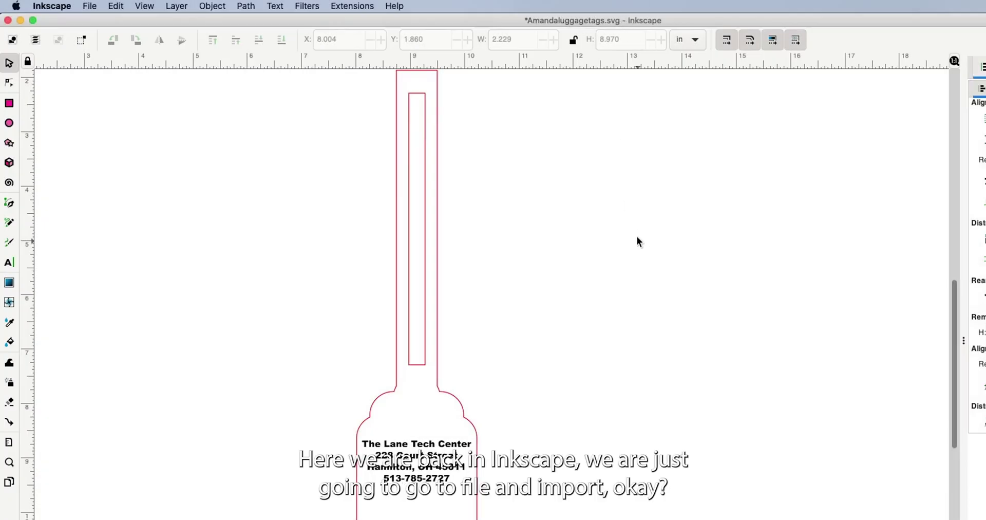
- Import Luggage Tags.png from Downloads, embedded with Smooth rendering
click(86, 6)
click(113, 138)
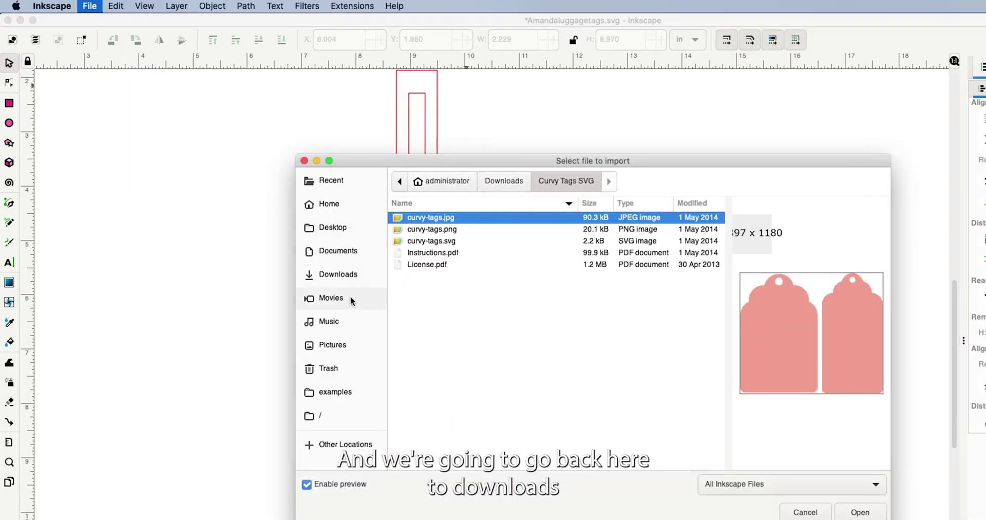
click(358, 268)
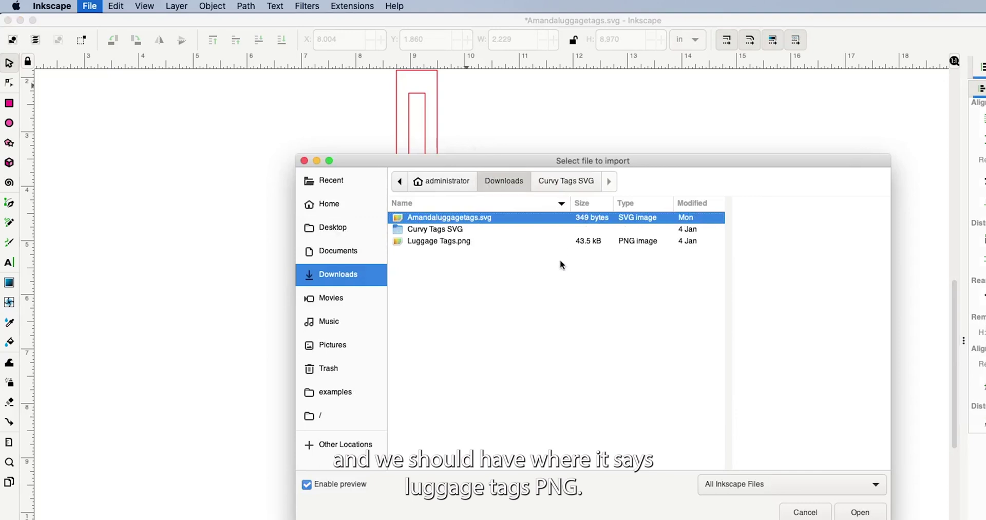
click(445, 242)
click(859, 512)
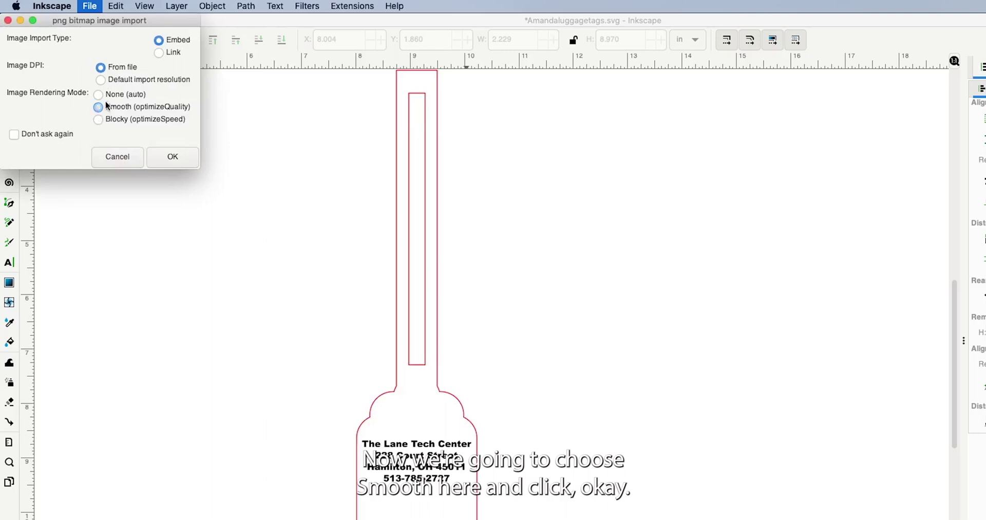
click(173, 157)
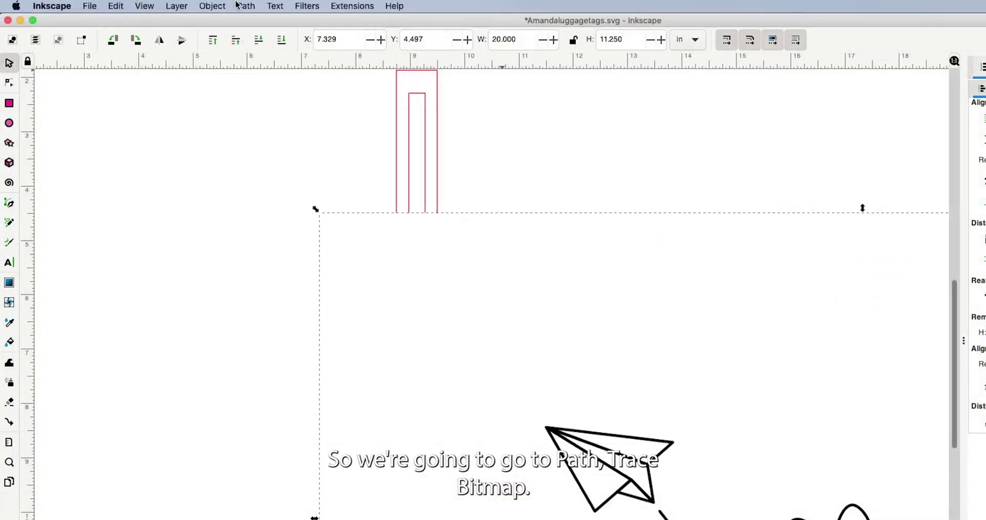
- Trace the paper-plane bitmap into a vector path with Path > Trace Bitmap
click(246, 5)
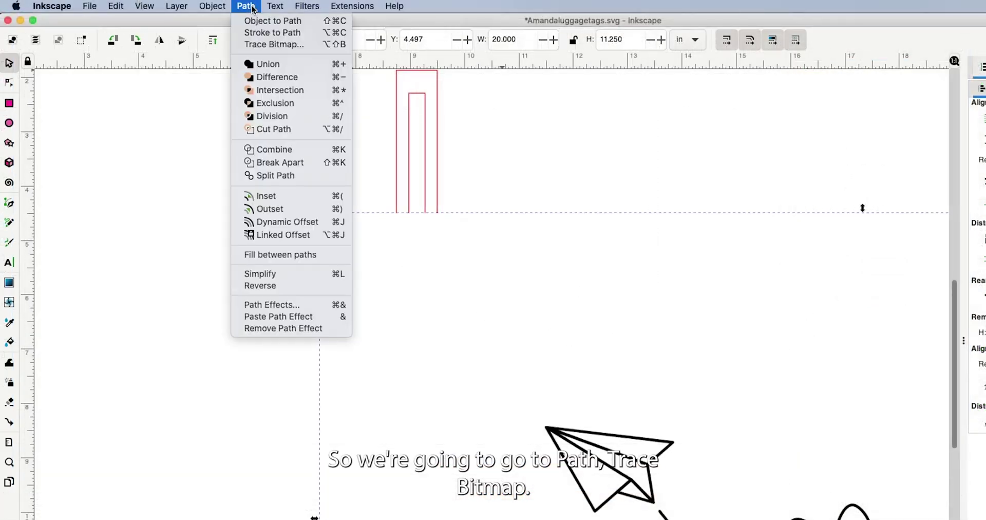
click(267, 44)
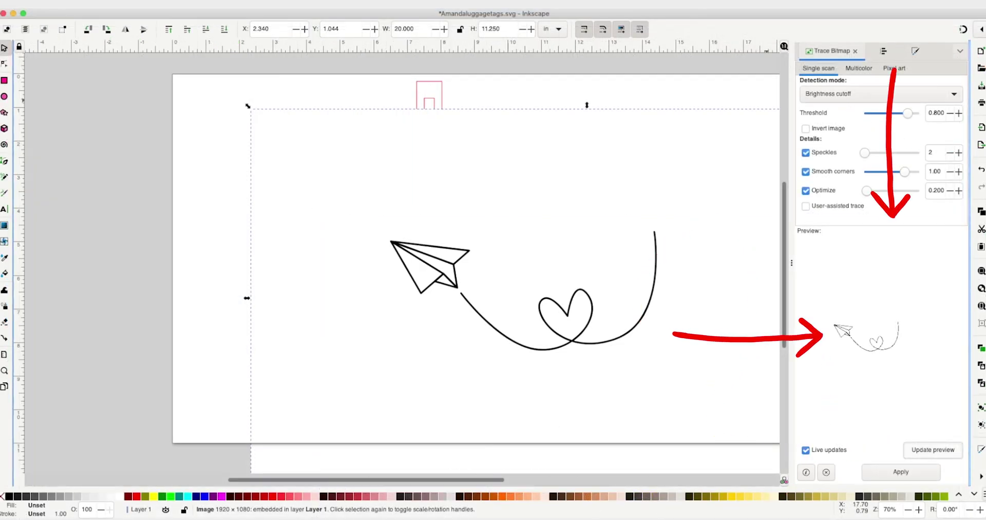
click(900, 471)
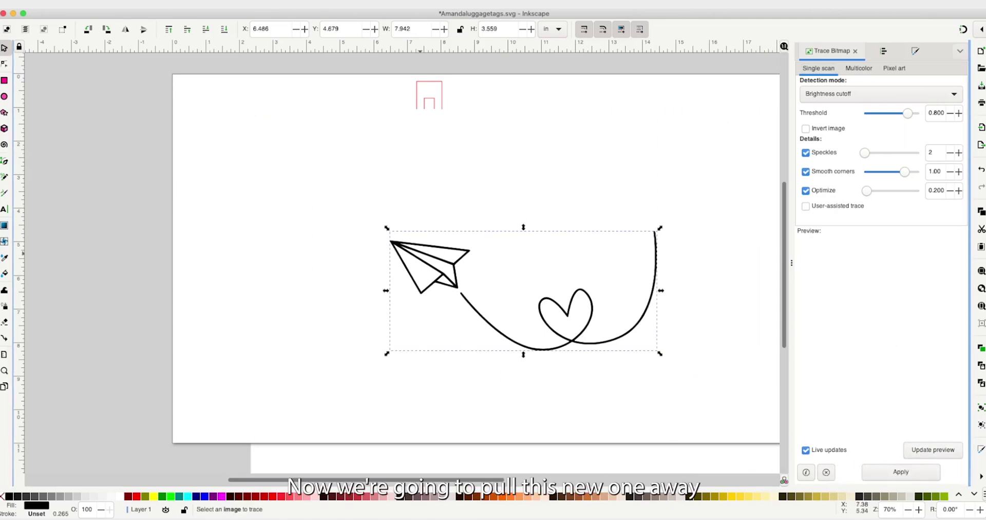
- Delete the original plane bitmap and move the traced plane onto the luggage tag
drag(462, 296, 200, 222)
click(565, 319)
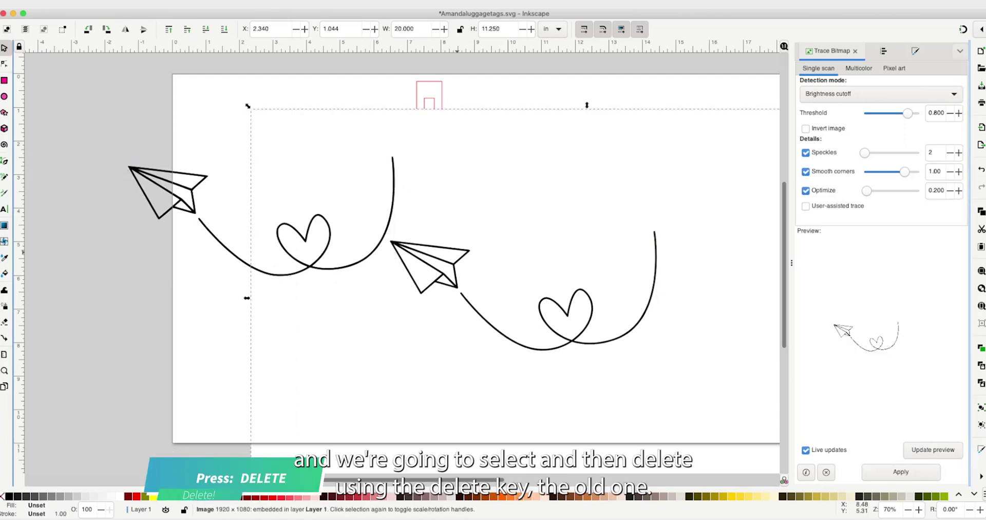
key(Delete)
drag(201, 220, 310, 271)
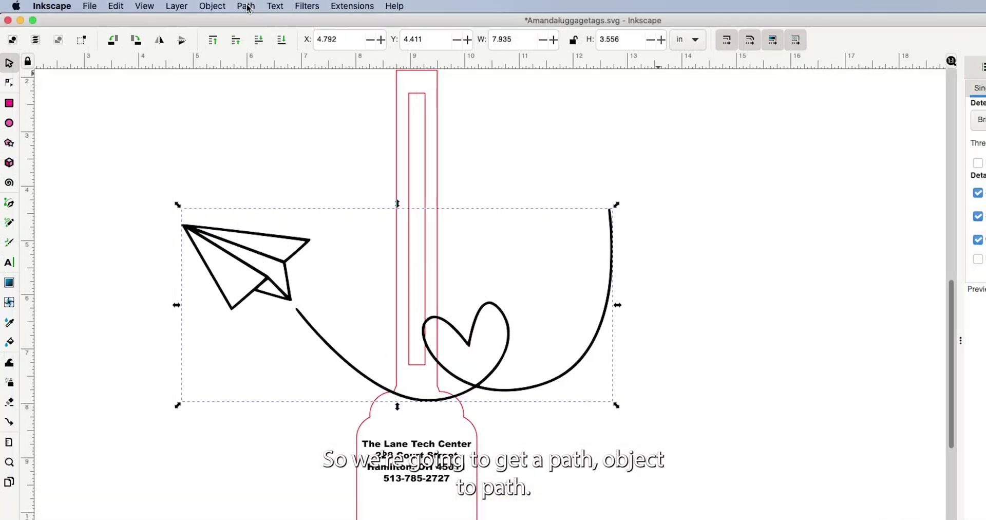
- Convert the plane to a path, then scale it proportionally and tilt it below the address
click(246, 6)
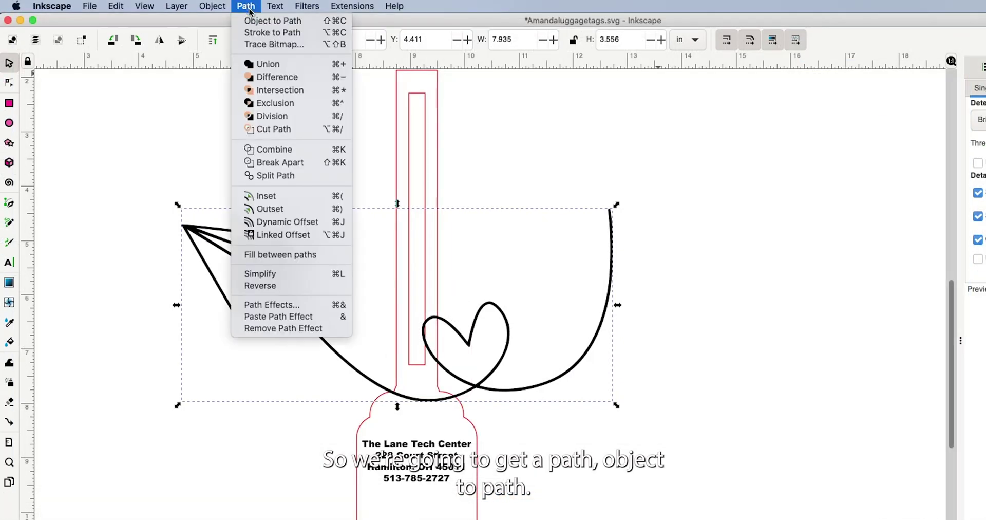
click(273, 20)
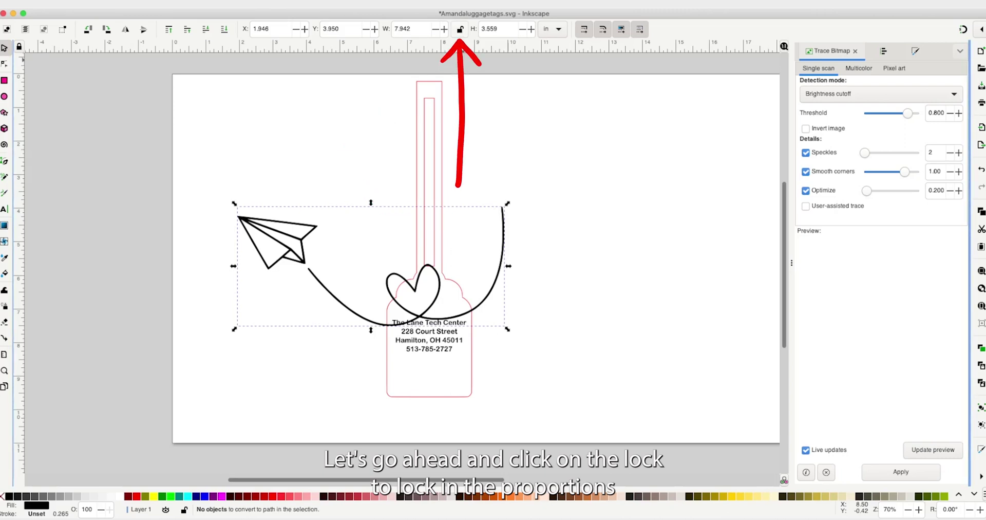
click(460, 29)
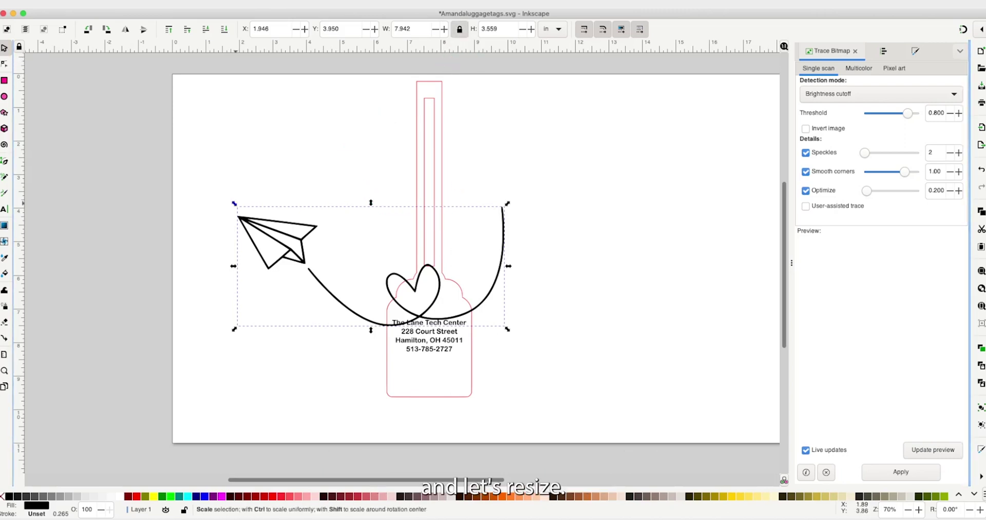
mouse_move(234, 203)
mouse_down()
mouse_move(462, 307)
mouse_move(418, 370)
mouse_up()
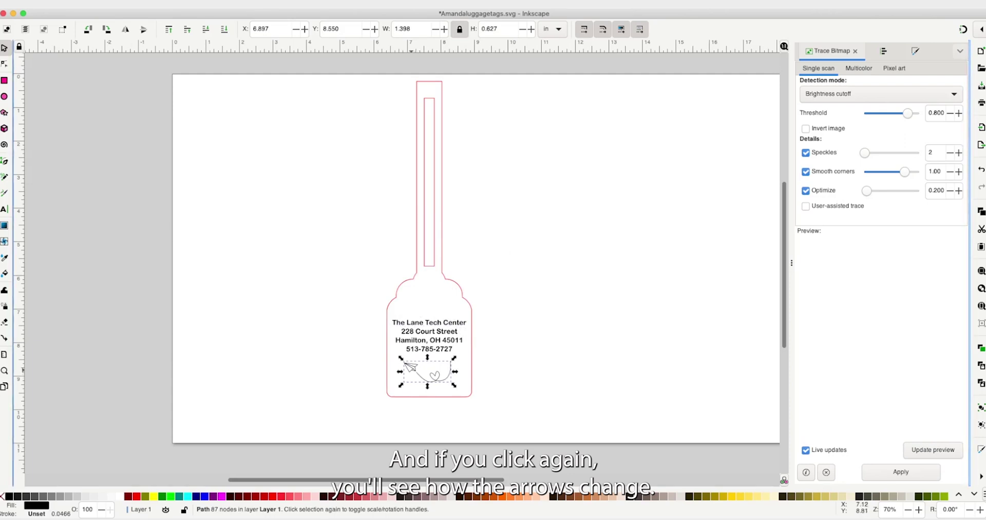
click(410, 365)
drag(404, 361, 409, 359)
key(Escape)
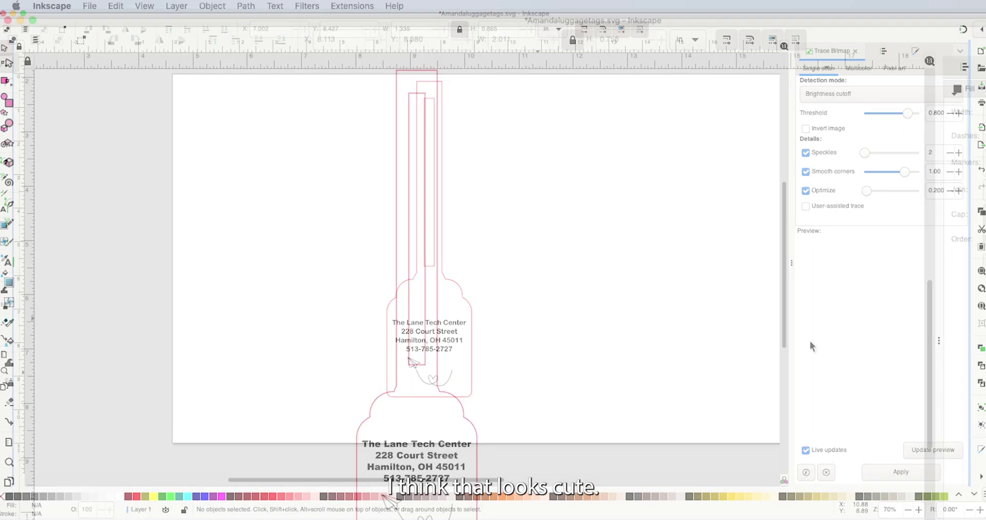
- Convert the four-line address text into paths with Object to Path
click(417, 448)
click(246, 6)
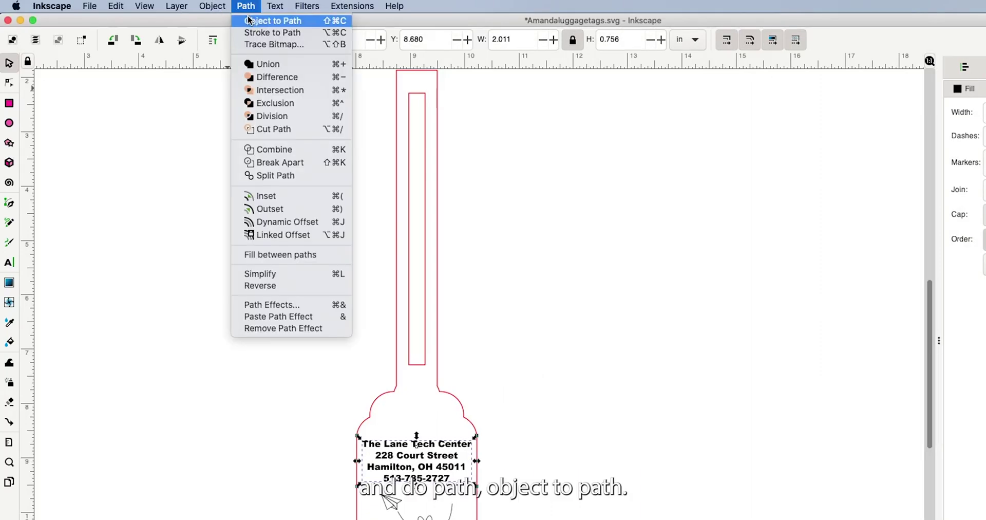
click(249, 18)
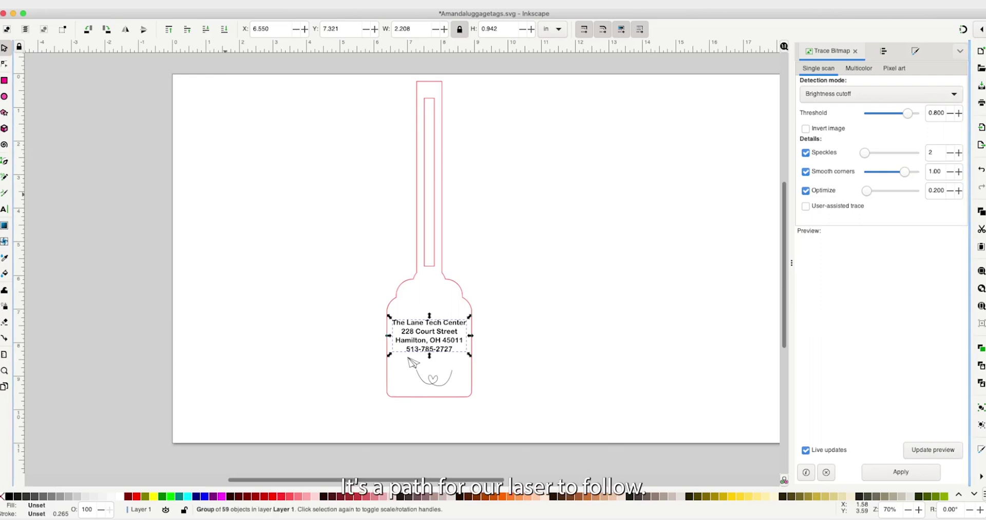
key(Escape)
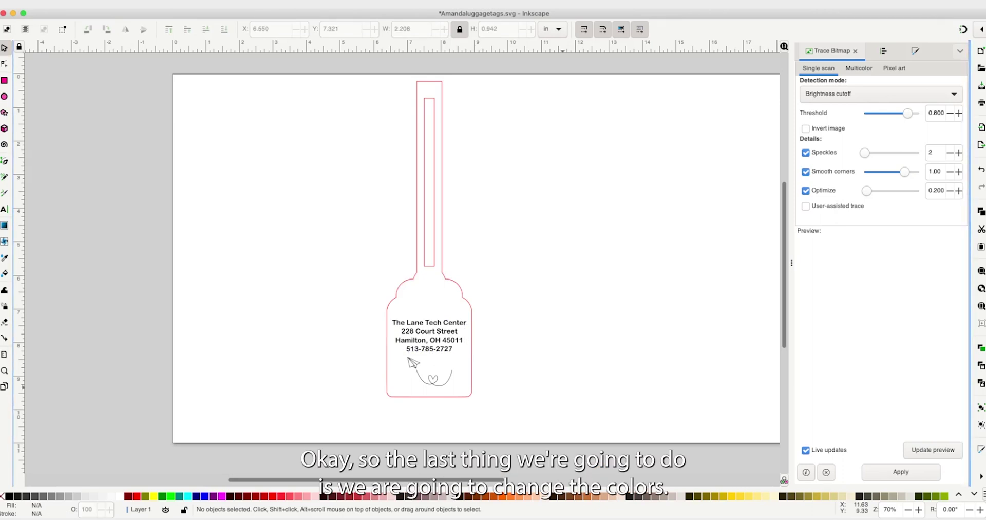
- Give the address paths a green fill and set the plane's fill to R 0, G 0, B 255
click(408, 359)
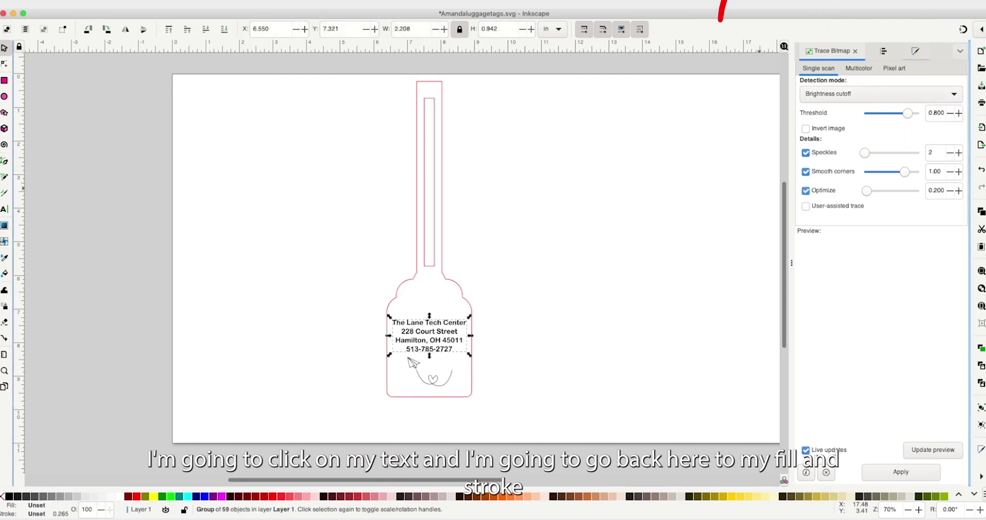
key(ctrl+shift+f)
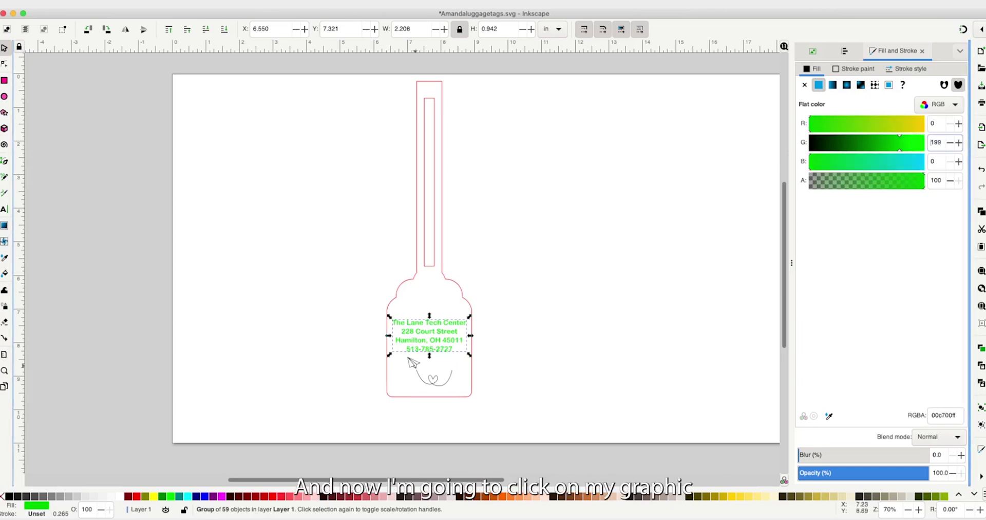
click(413, 362)
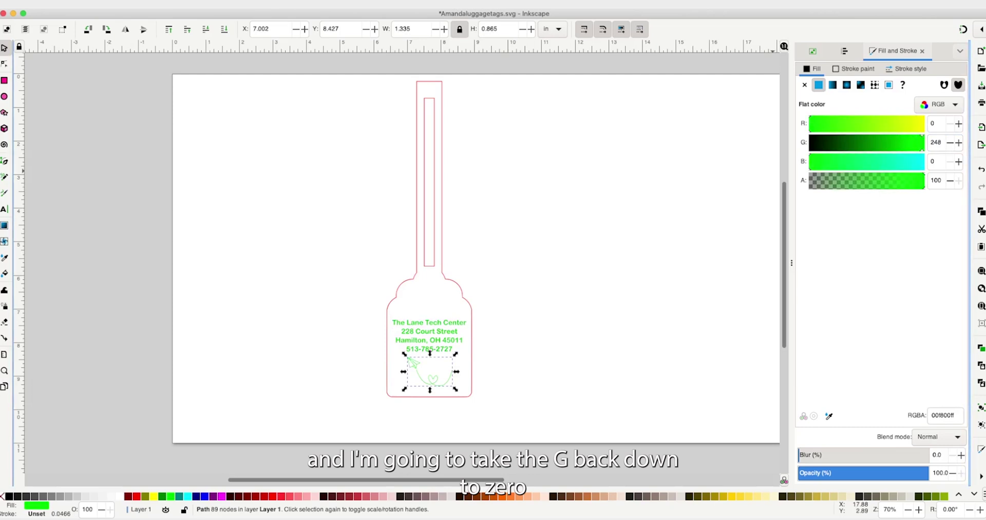
text(0)
key(Return)
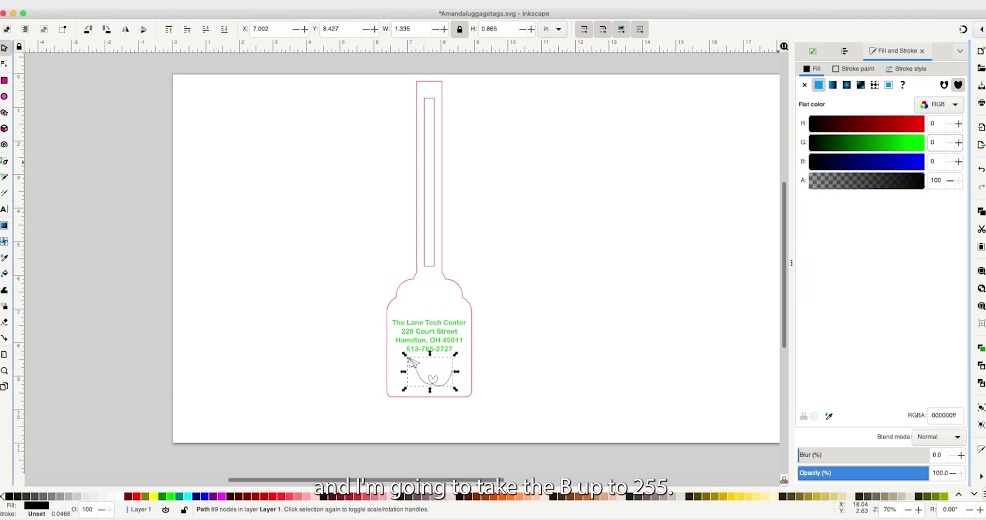
key(Tab)
text(255)
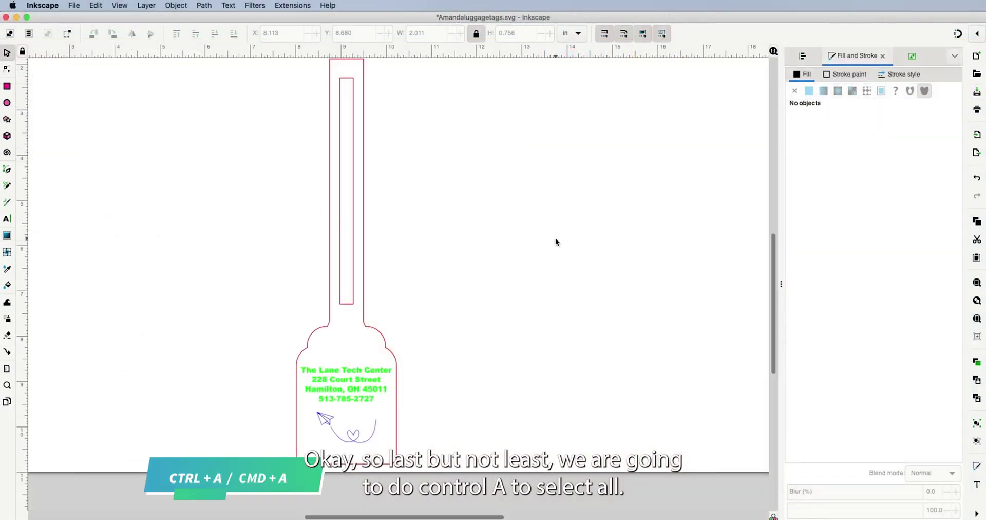
- Select all tag objects, group them, convert the group to paths and save the SVG
key(ctrl+a)
click(183, 7)
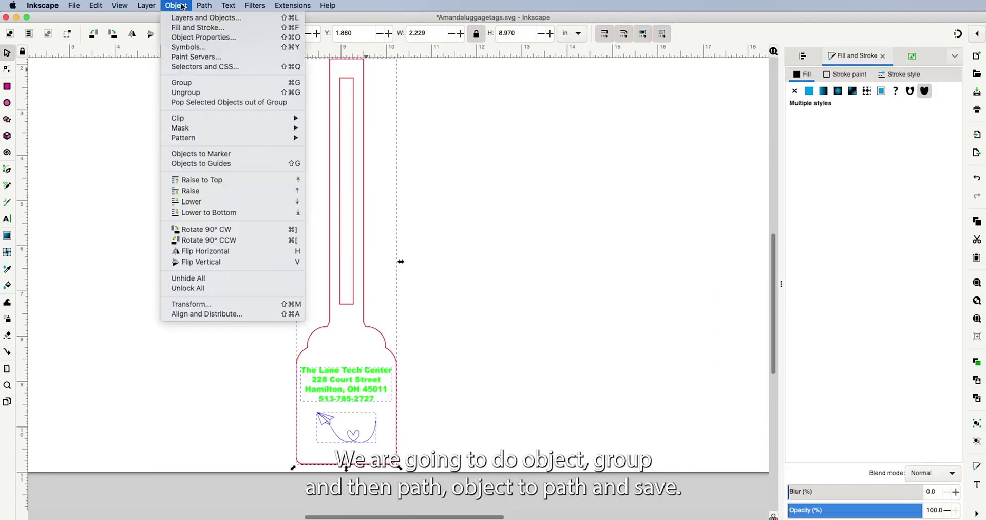
click(195, 84)
click(202, 5)
click(208, 18)
click(74, 6)
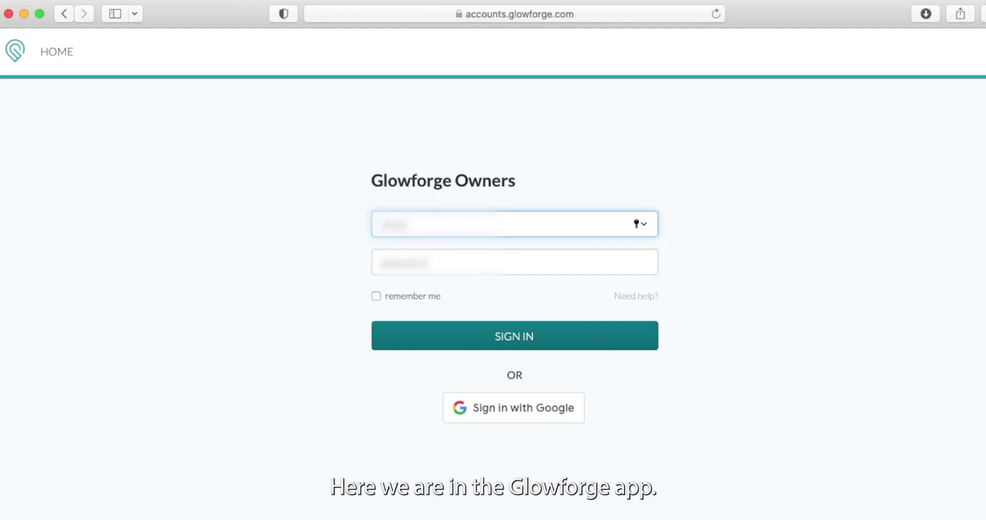
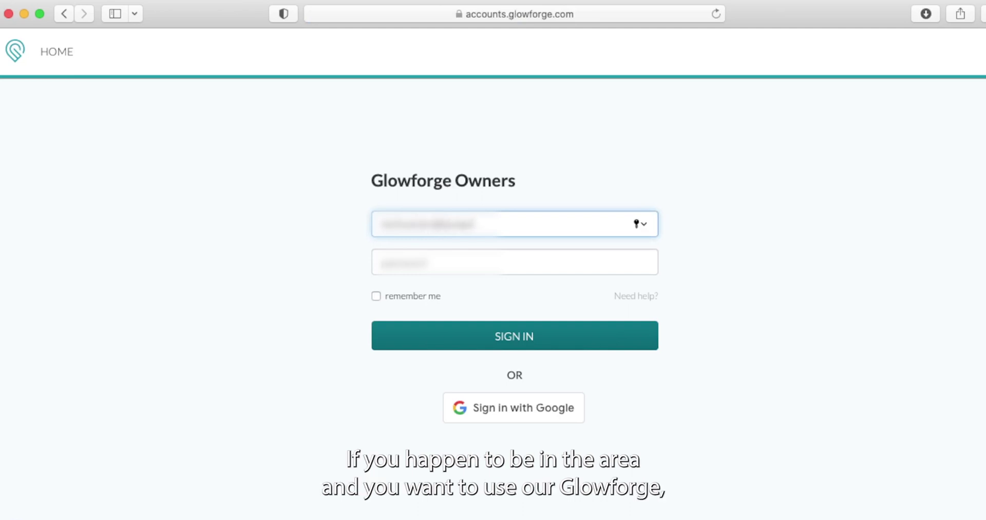
- Sign in to Glowforge by entering the account e-mail and password
key(Tab)
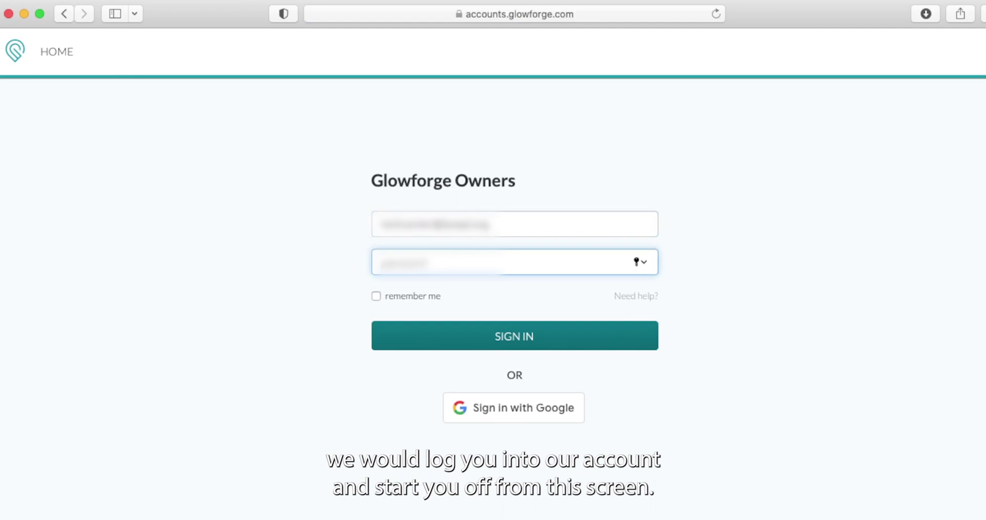
text(****)
key(Return)
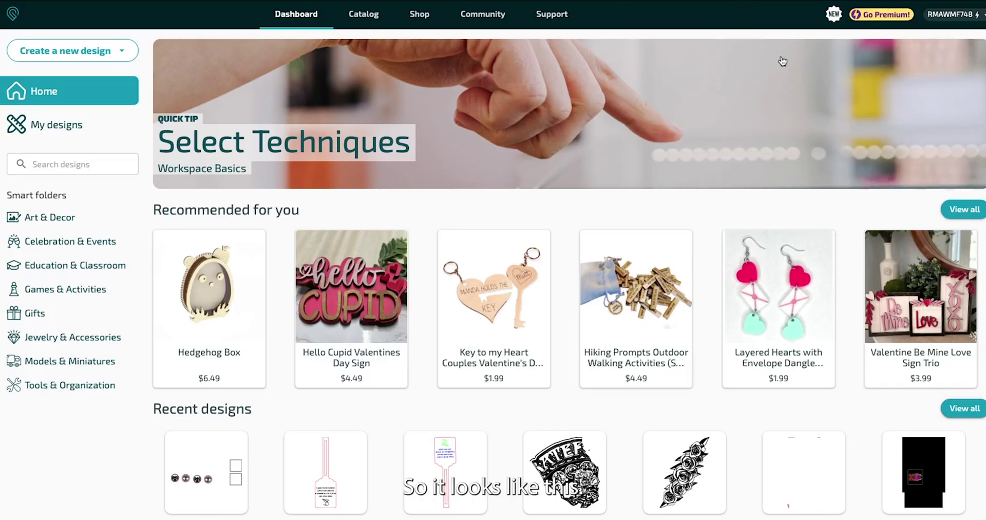
- Create a new Glowforge design by uploading Amandaluggagetags.svg from Downloads
click(38, 54)
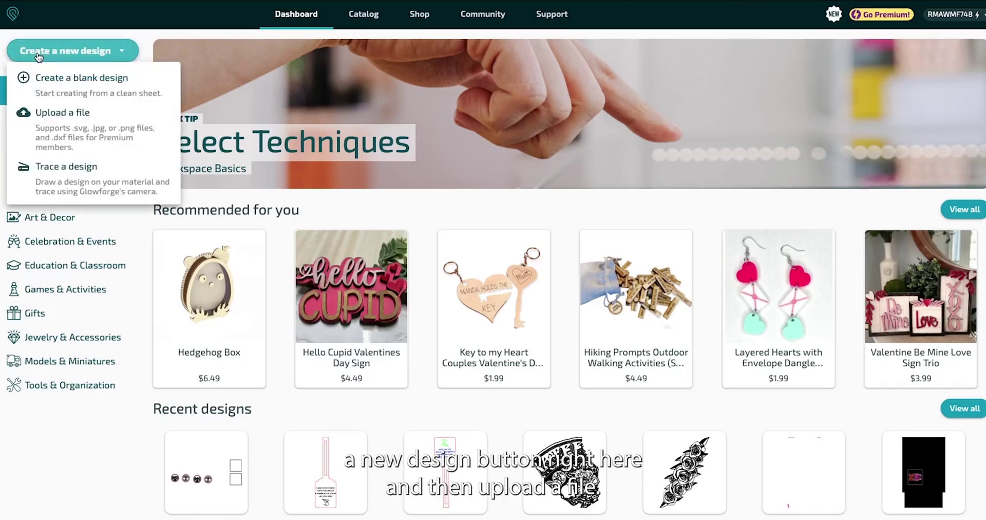
click(82, 116)
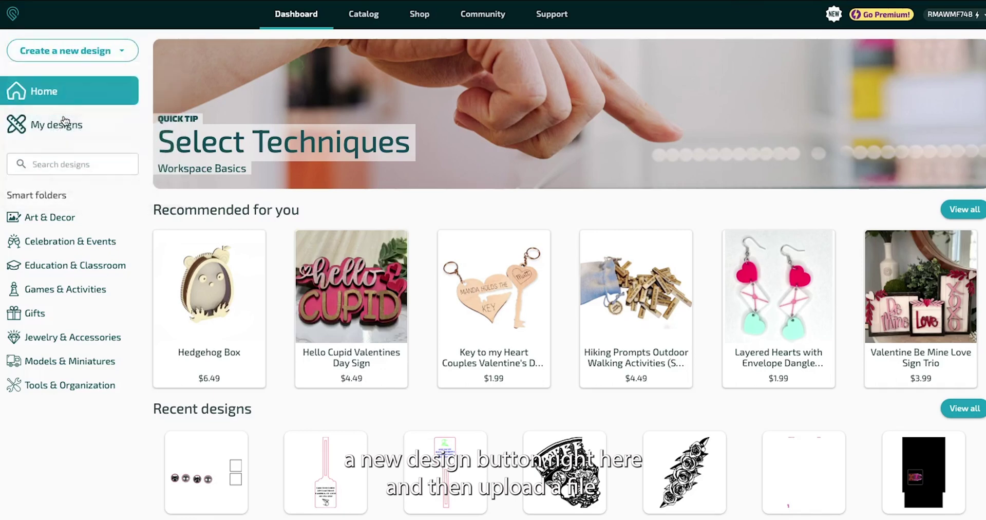
click(439, 47)
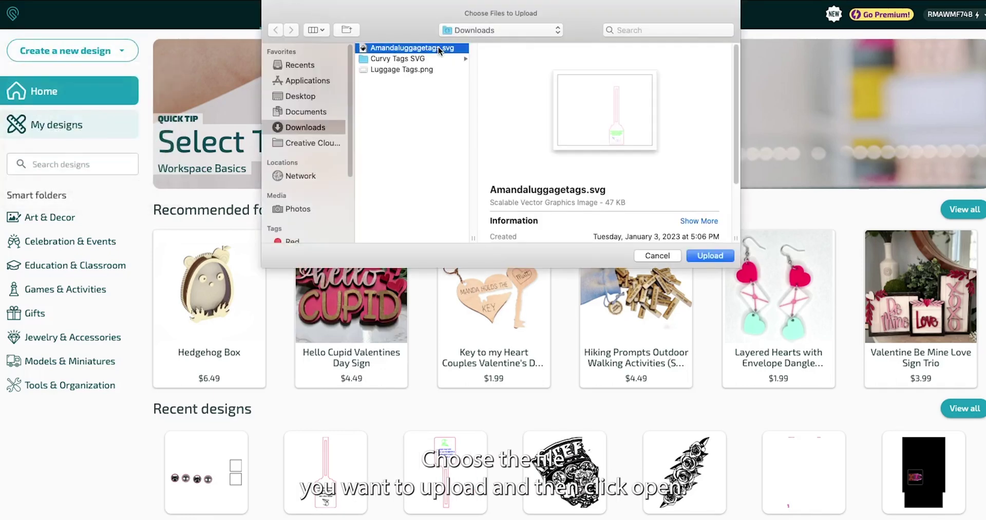
click(711, 256)
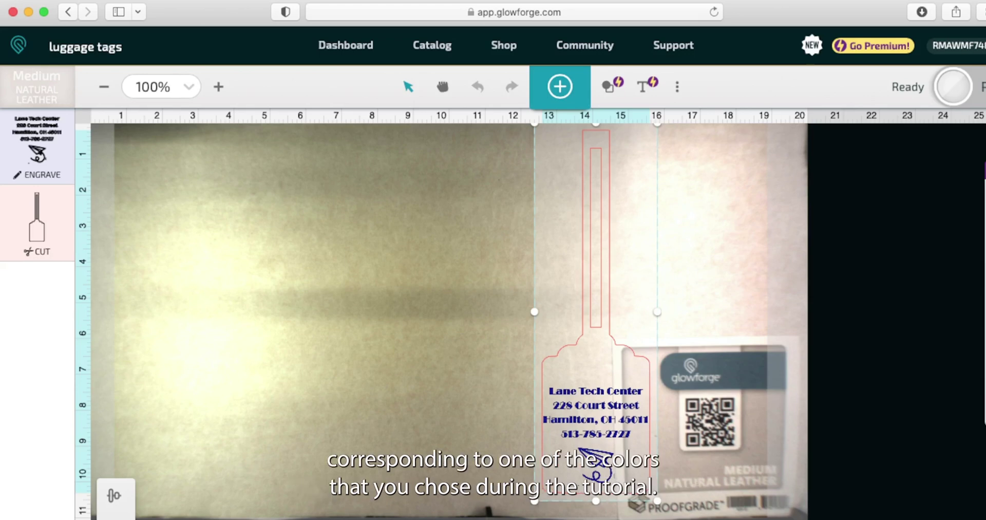
- Drag the luggage tag to the bed's left edge and set focus at the design's centre
drag(595, 311, 172, 331)
key(Escape)
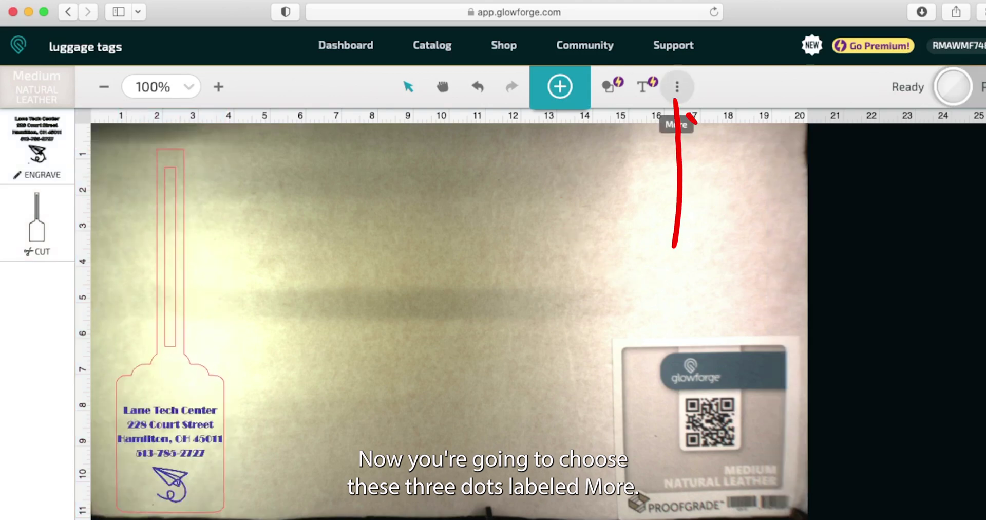
click(677, 87)
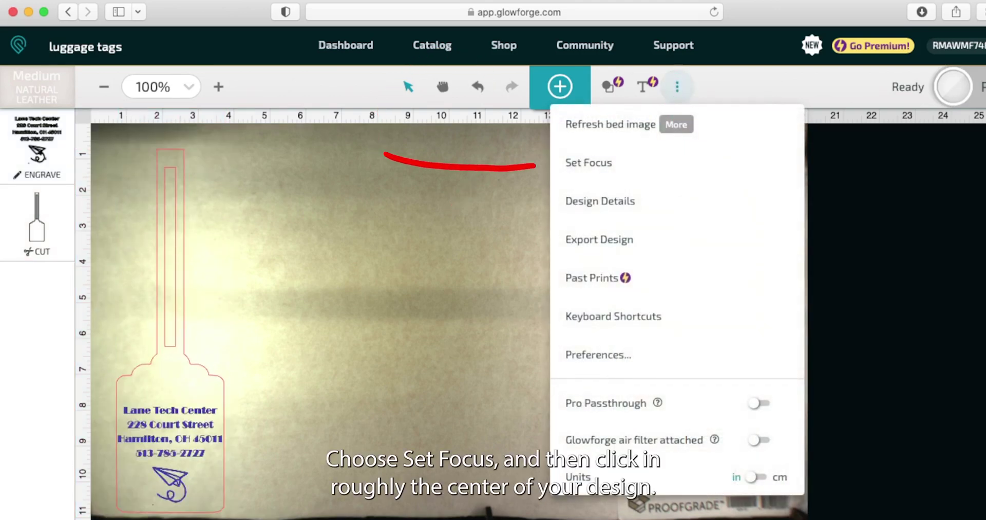
click(588, 162)
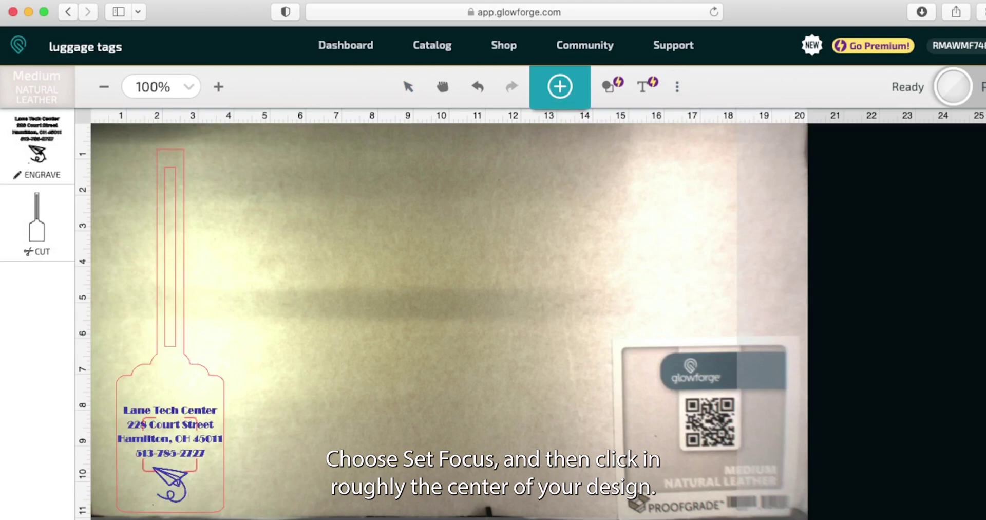
click(183, 436)
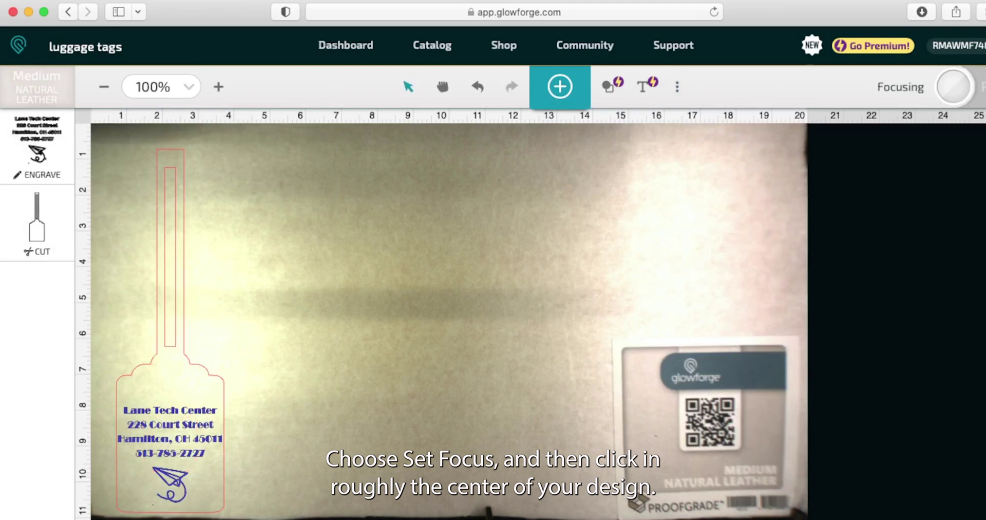